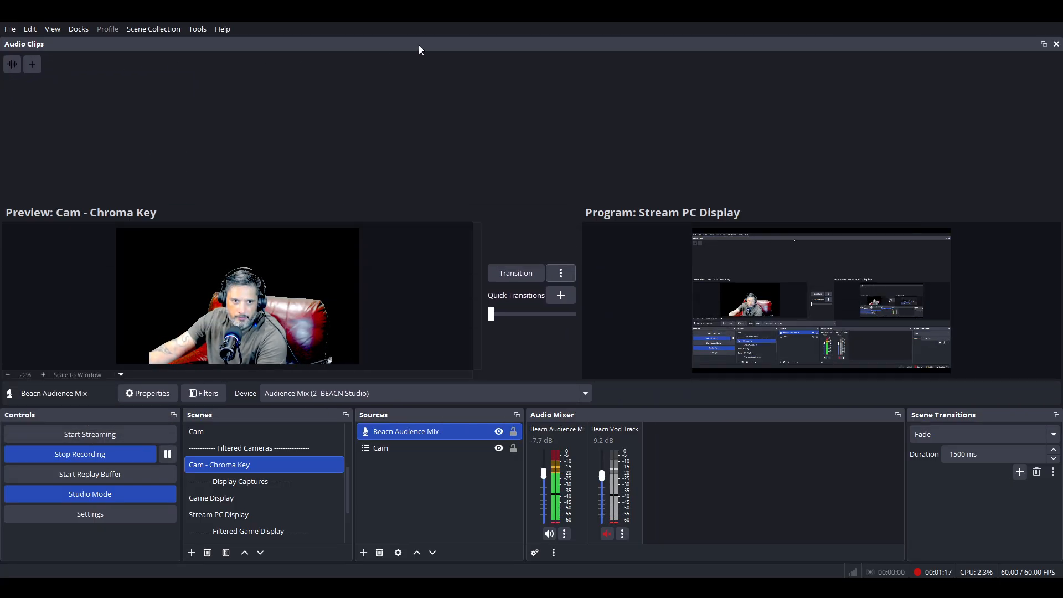
Step: Dock the Audio Clips dock along the left side of the preview and add a new clip entry to it
drag(419, 46, 1, 75)
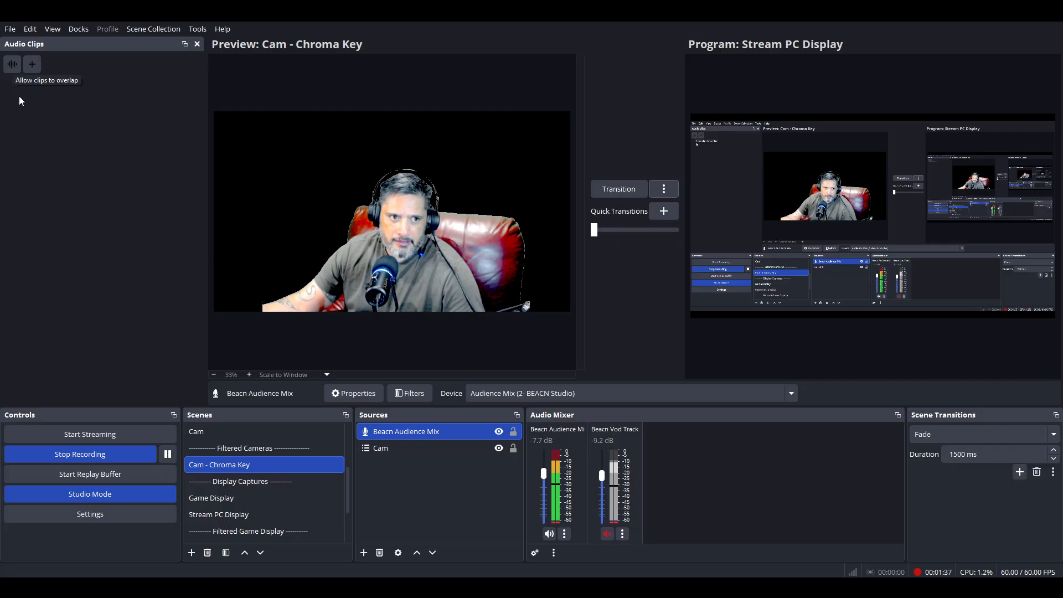
click(35, 65)
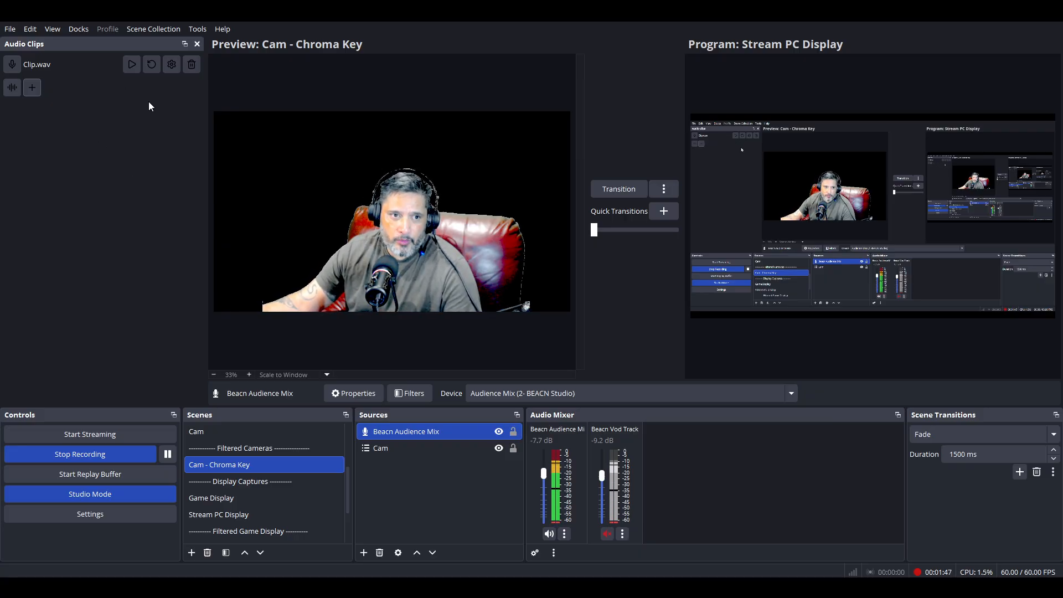
Step: In the new clip's settings, set the OBS audio source to Voicemod Mic
click(171, 64)
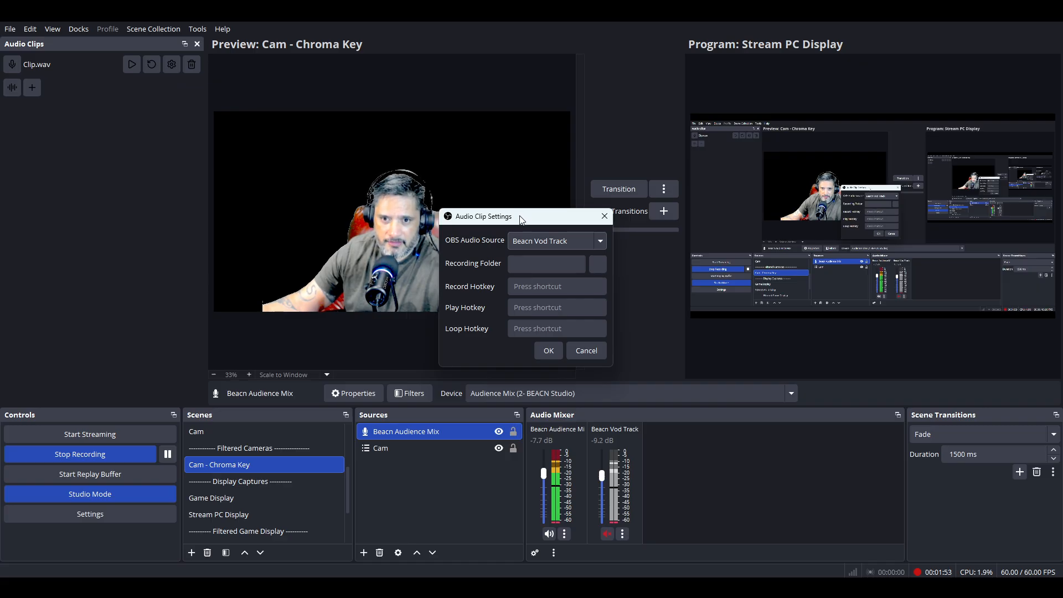
drag(521, 220, 485, 143)
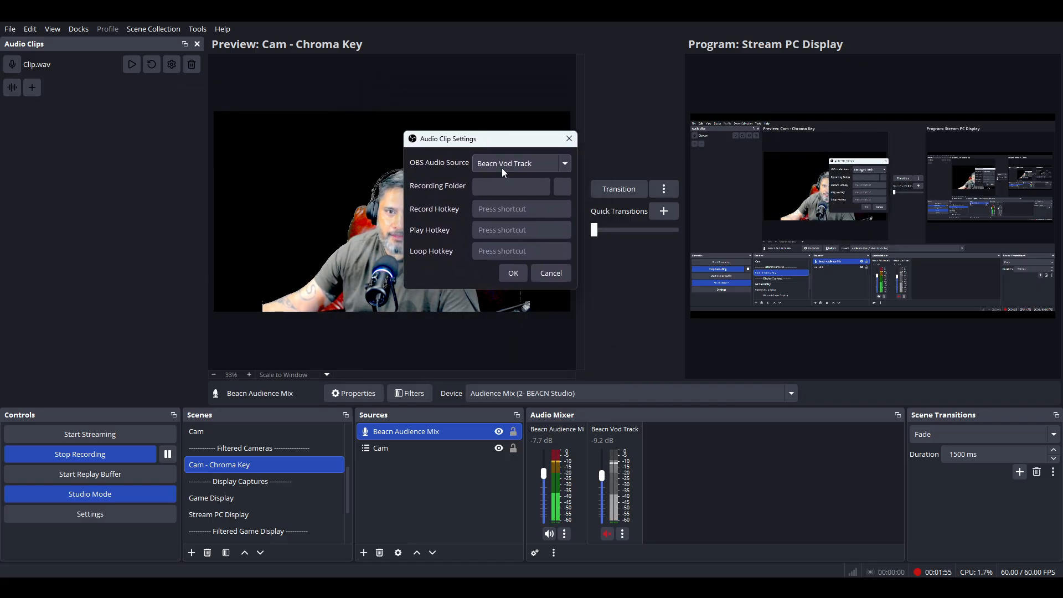
click(565, 163)
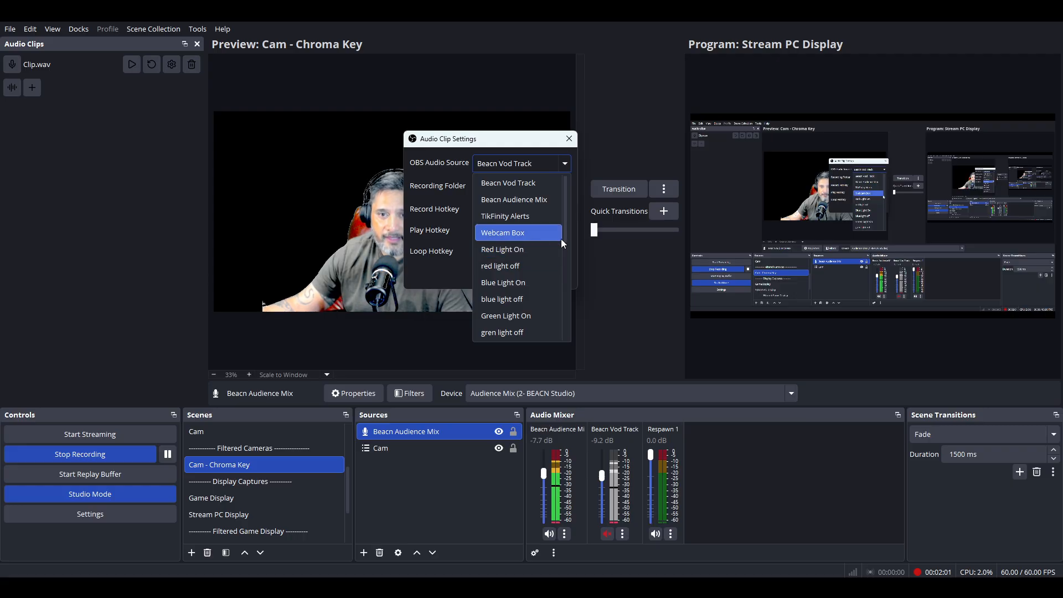
drag(564, 228, 572, 330)
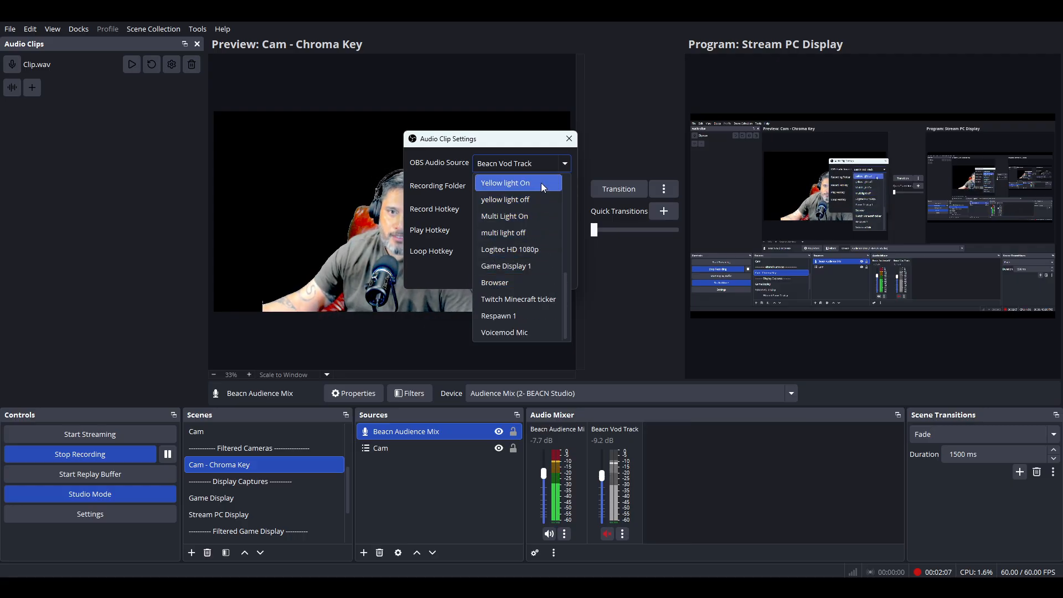
click(512, 332)
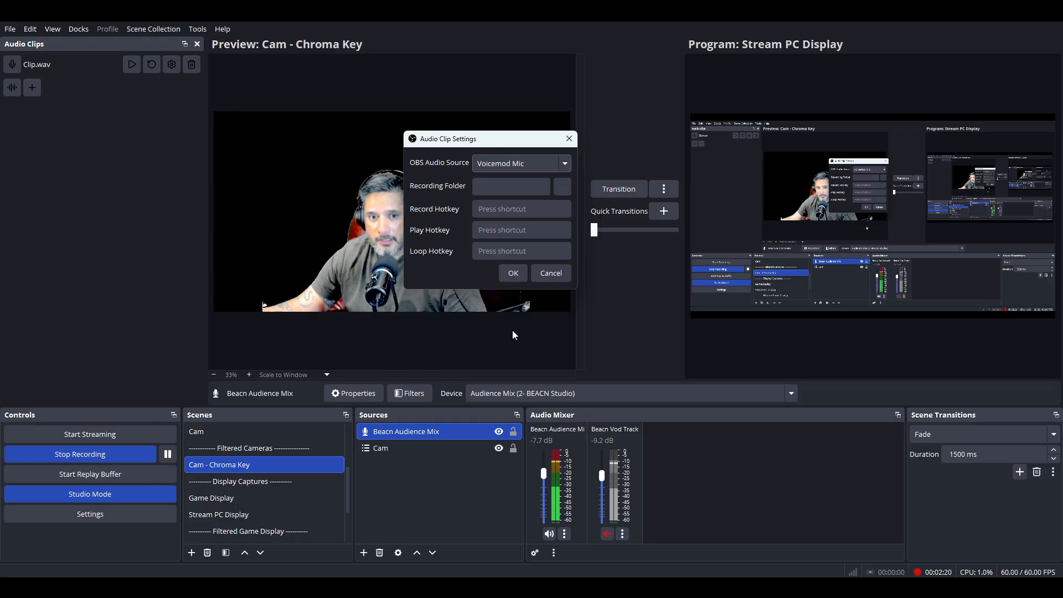
Step: Choose the OBS Recordings folder on Local Disk (D:) as the clip's recording folder
click(562, 187)
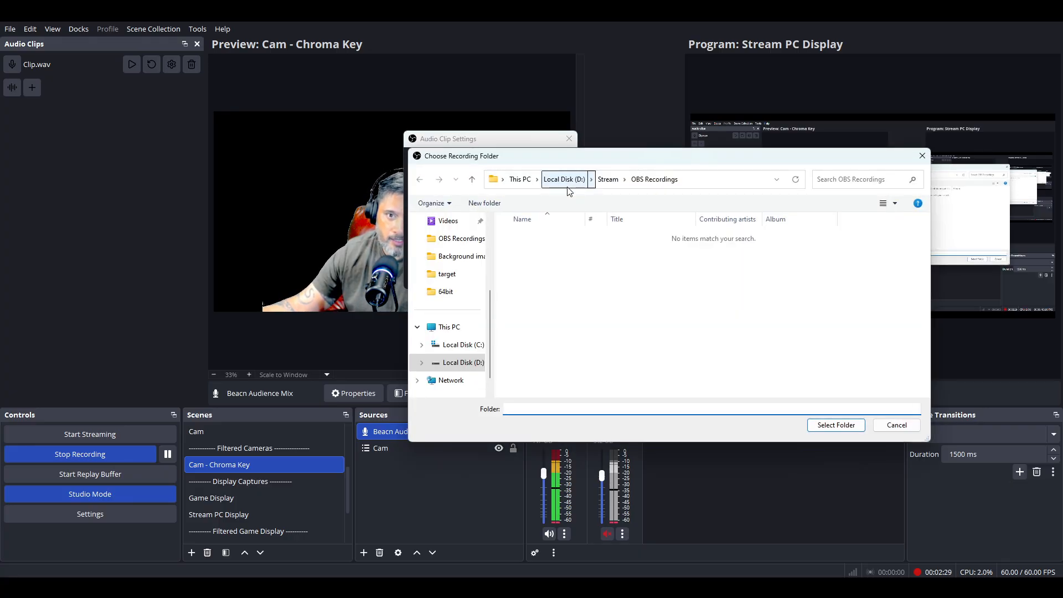
click(452, 247)
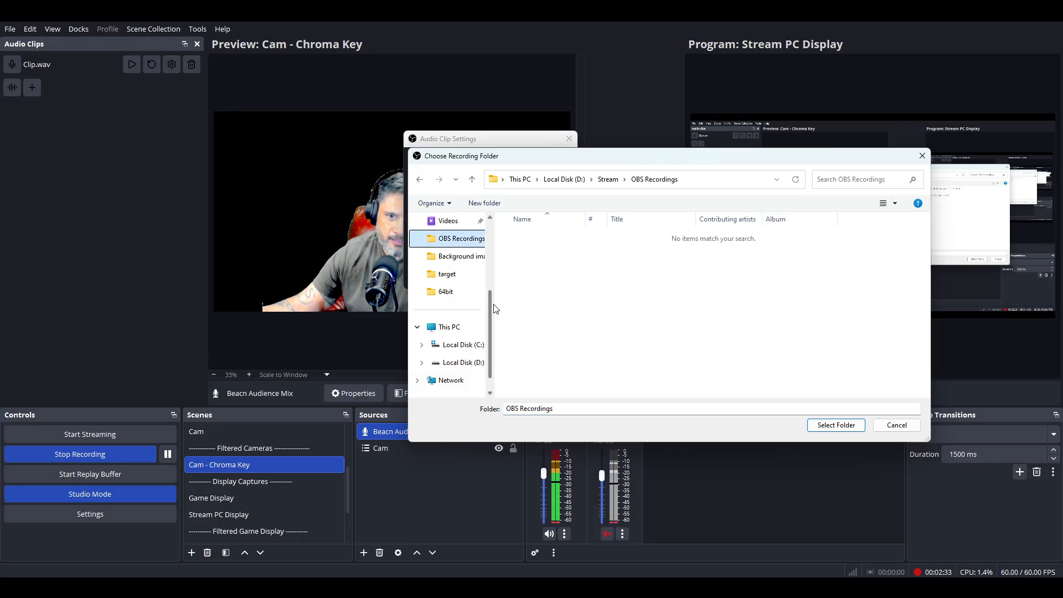
mouse_move(488, 304)
mouse_down()
mouse_move(485, 232)
mouse_move(486, 294)
mouse_up()
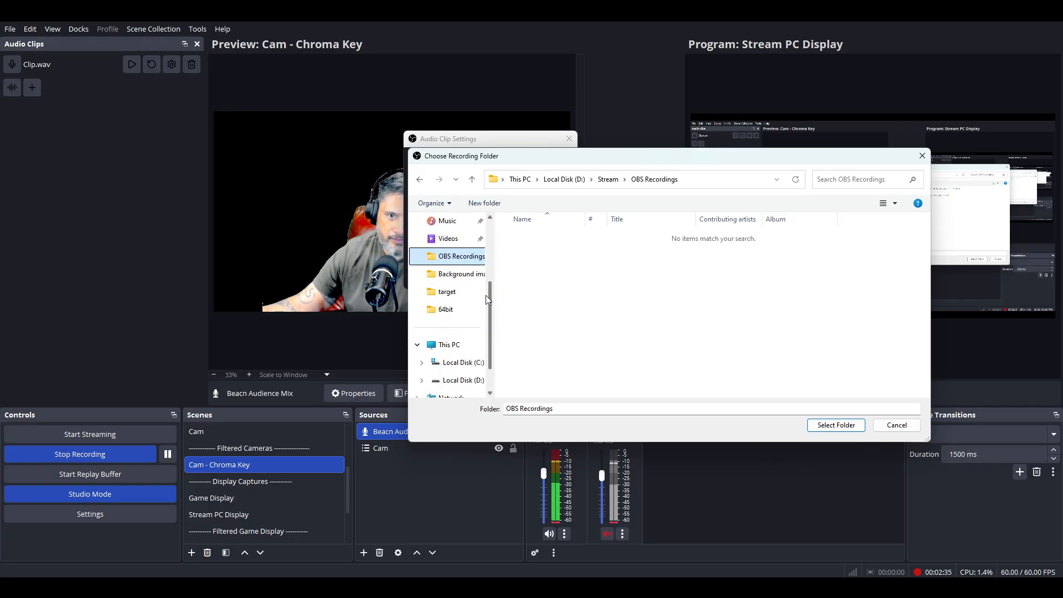
click(833, 426)
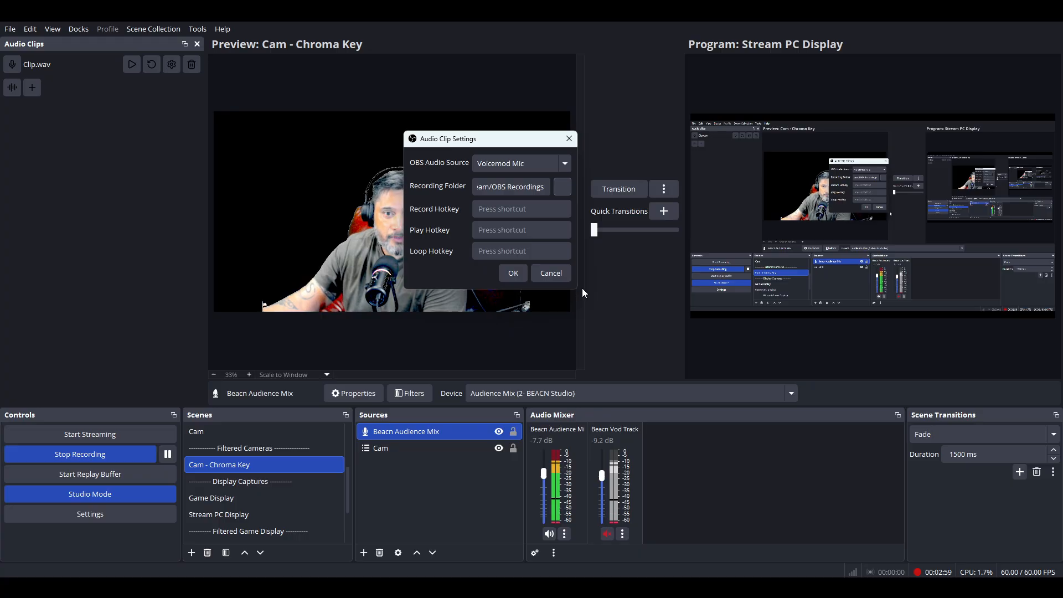
Step: Assign hotkey 1 to record, 2 to play and 3 to loop, and save the clip settings
click(516, 214)
key(1)
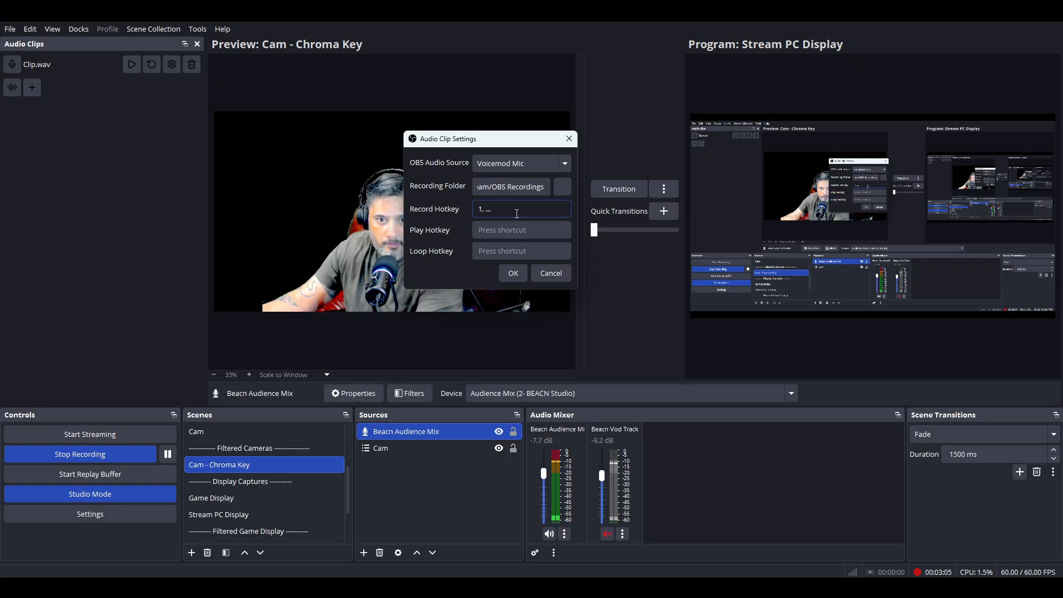
click(519, 234)
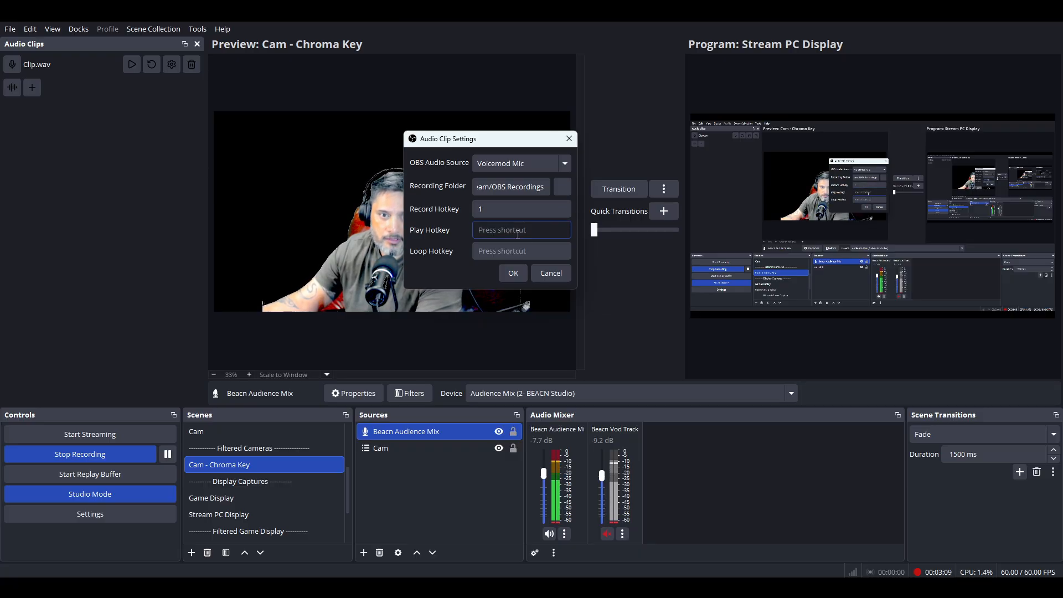
key(2)
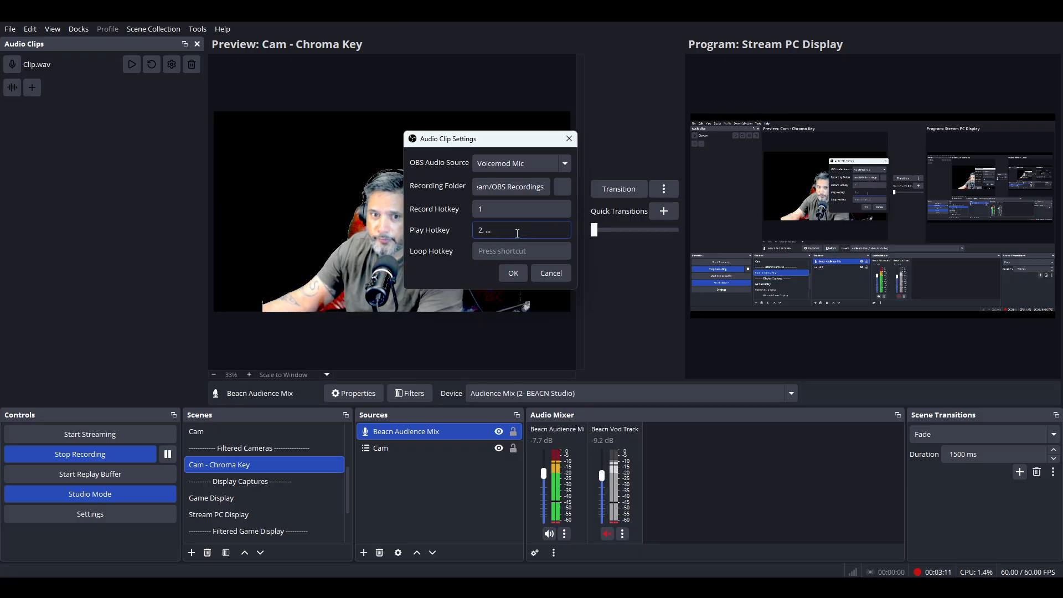
click(496, 252)
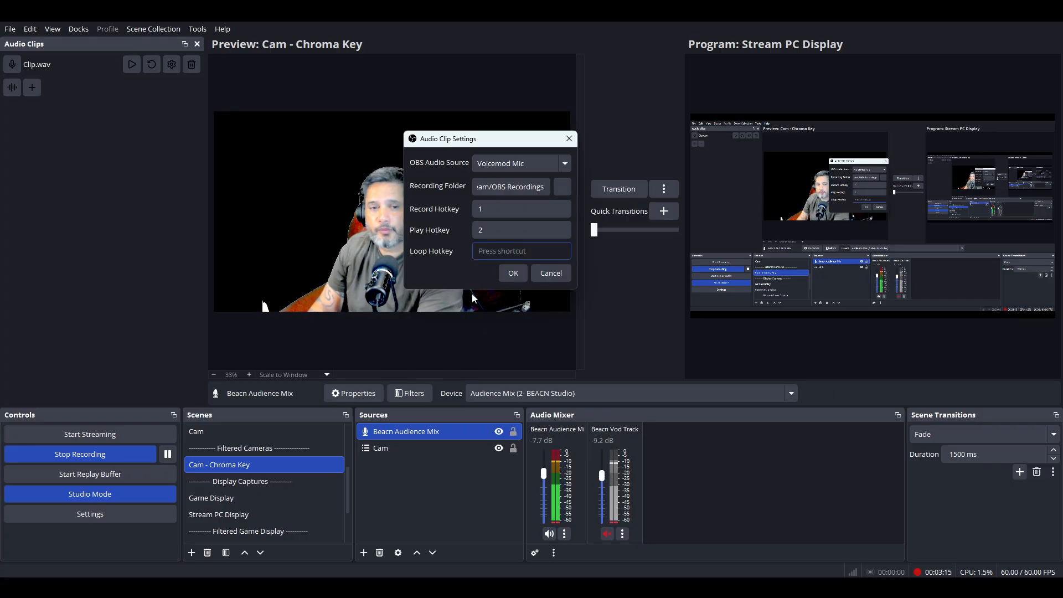
key(3)
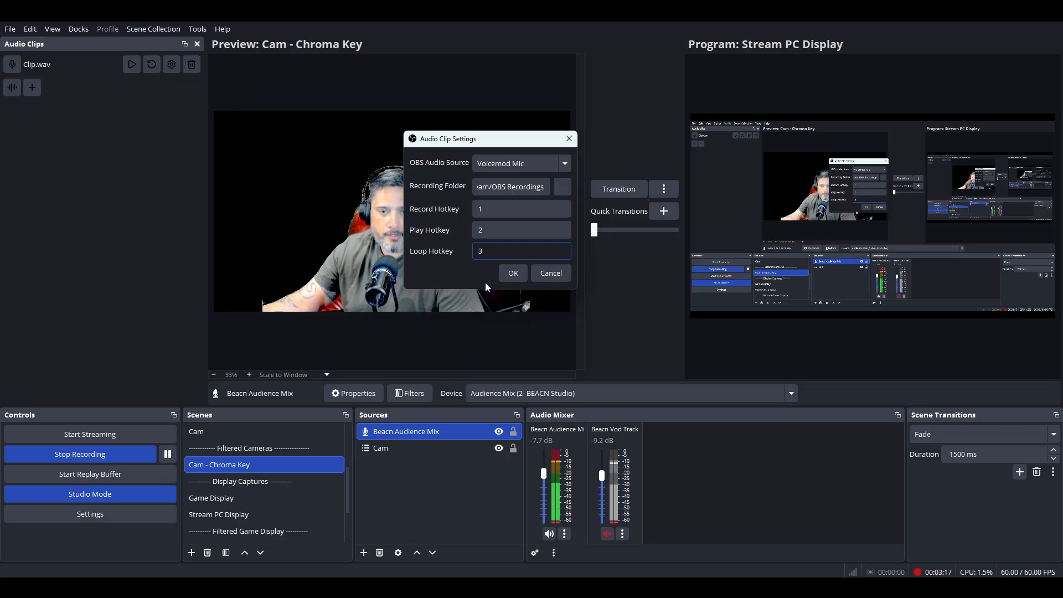
click(513, 273)
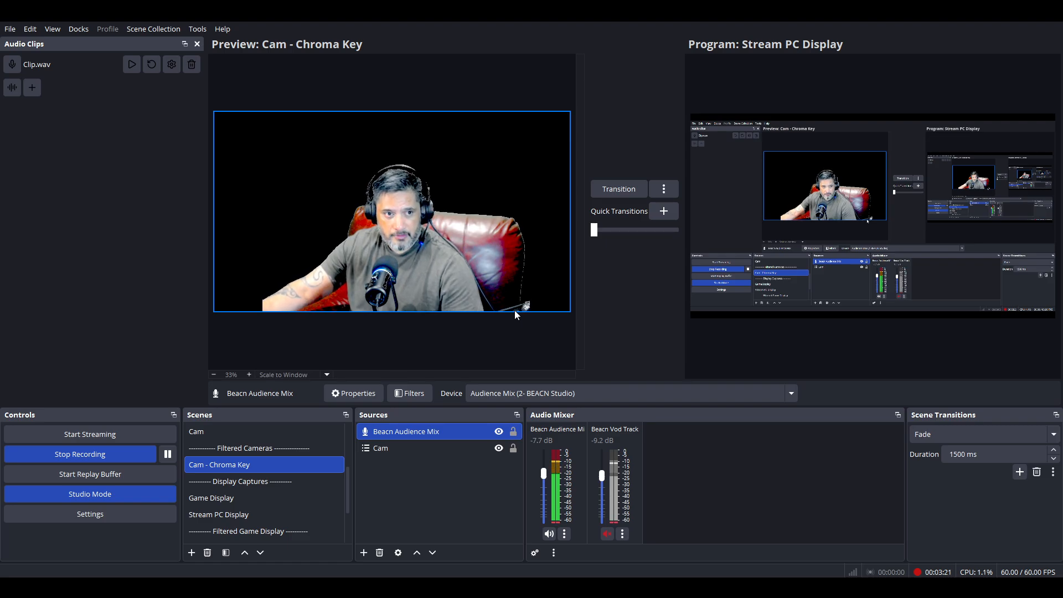
click(221, 334)
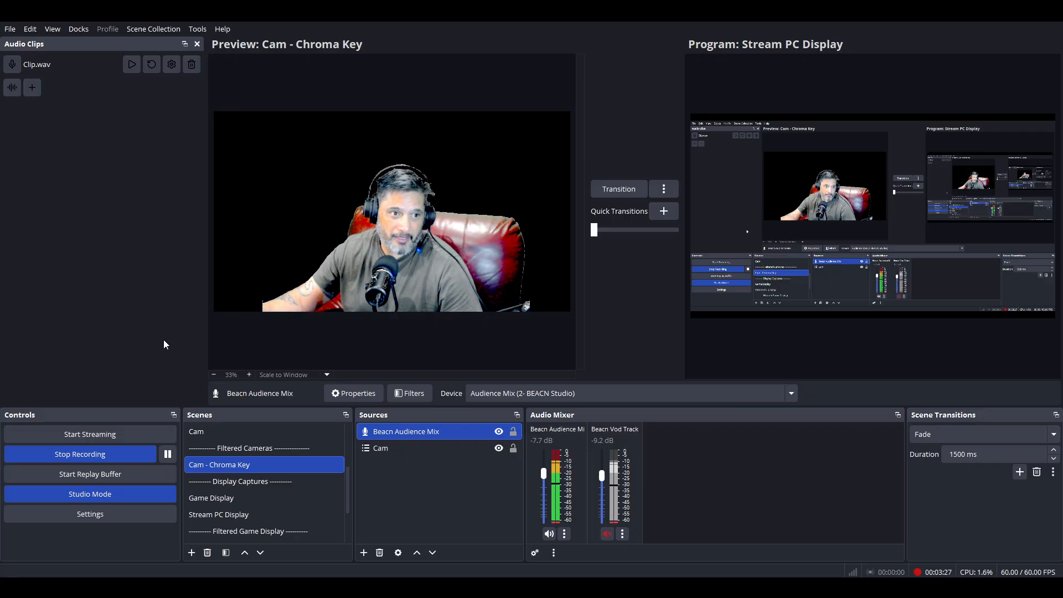
Step: Record a short test take into the Clip.wav entry and play it back
click(10, 67)
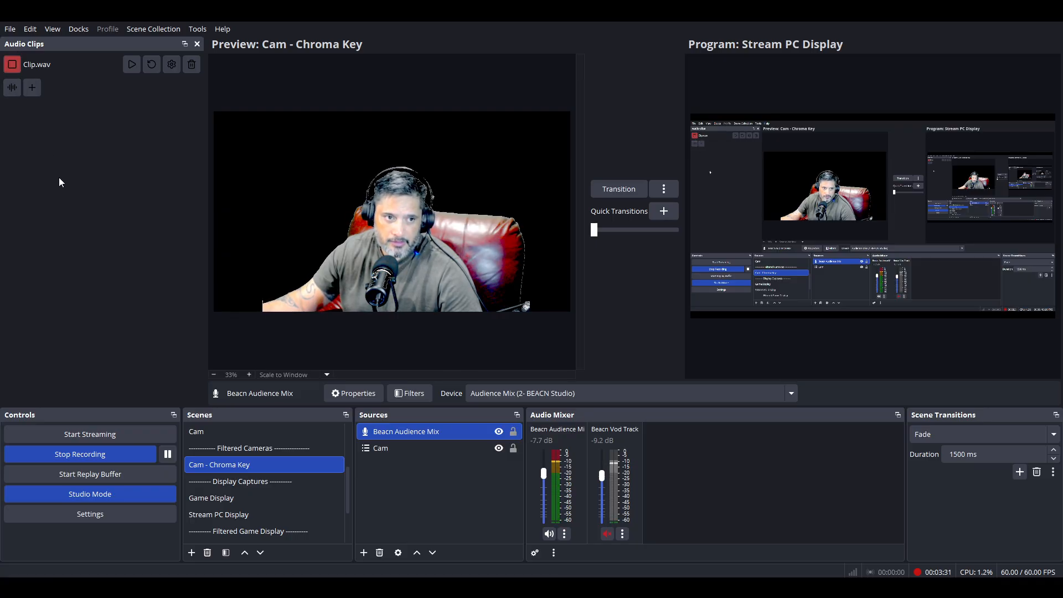
click(12, 64)
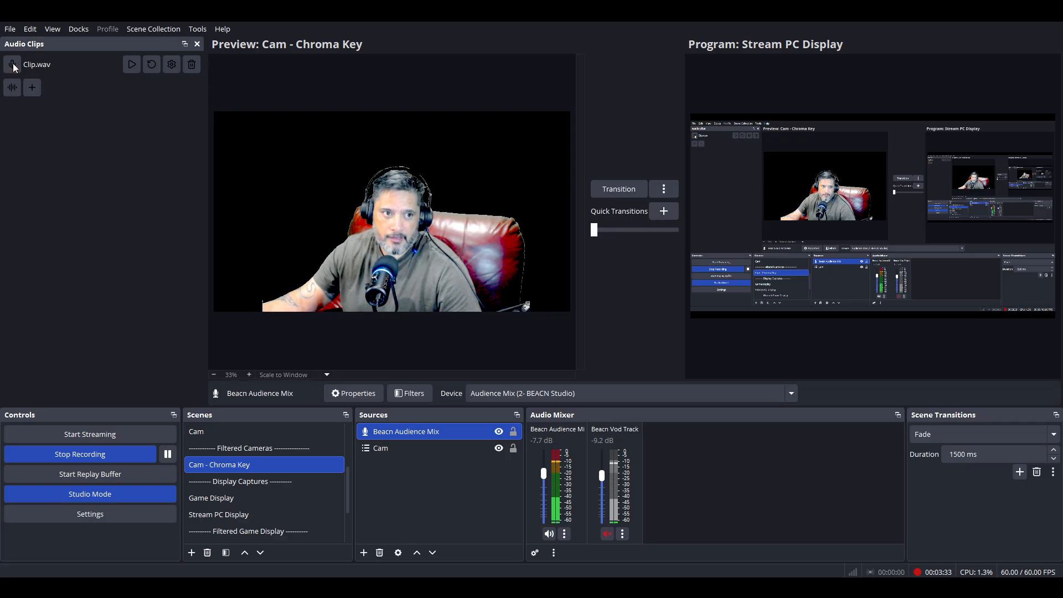
click(132, 67)
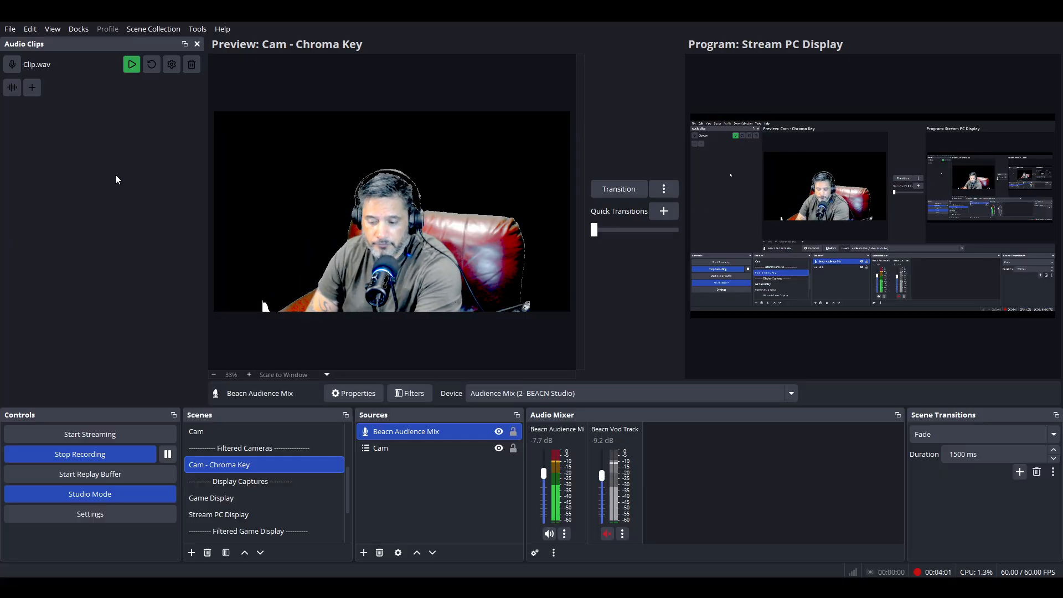
Step: Record a new take of Clip.wav with the assigned record hotkey and play it back
key(F1)
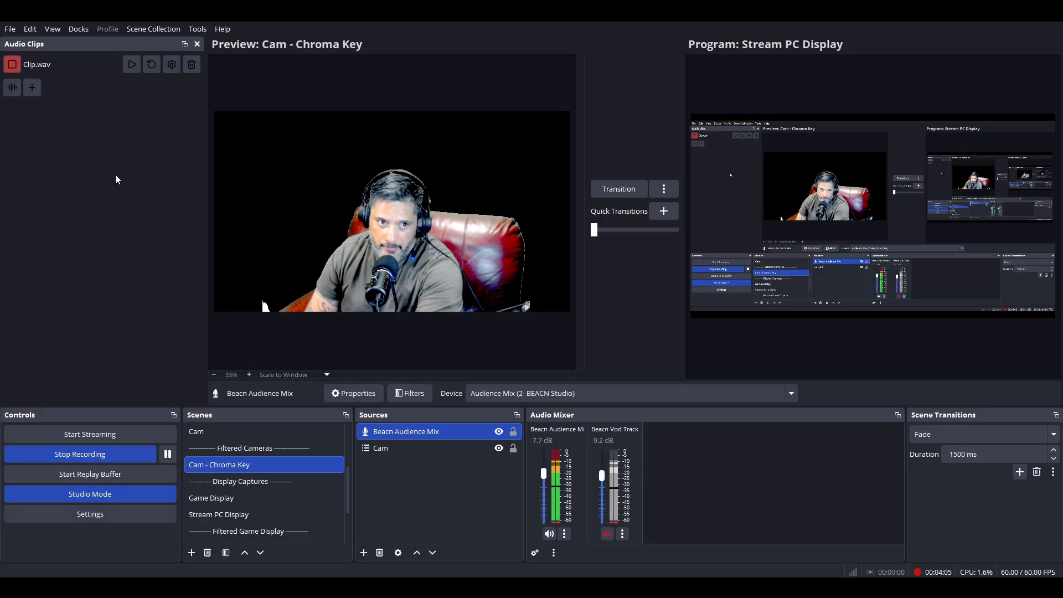
key(F1)
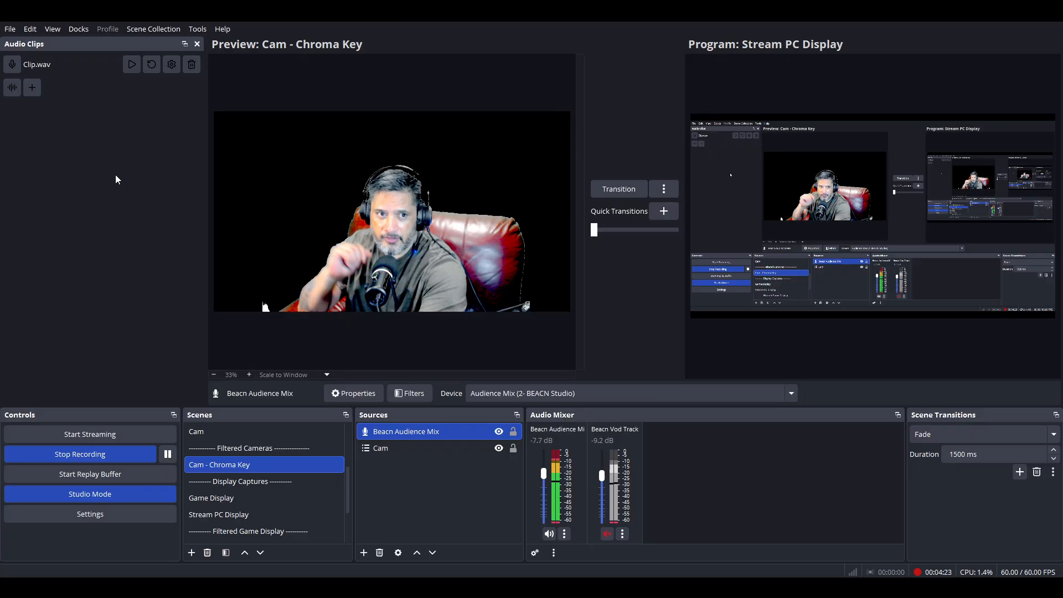
key(F1)
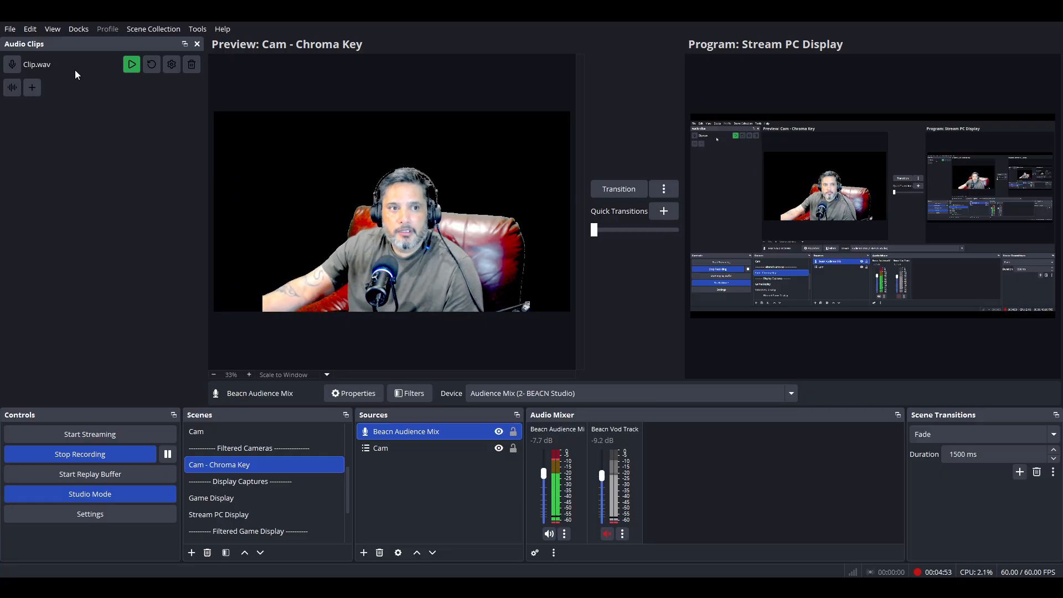
Step: Rename the recorded Clip.wav file to "first clip"
right_click(46, 64)
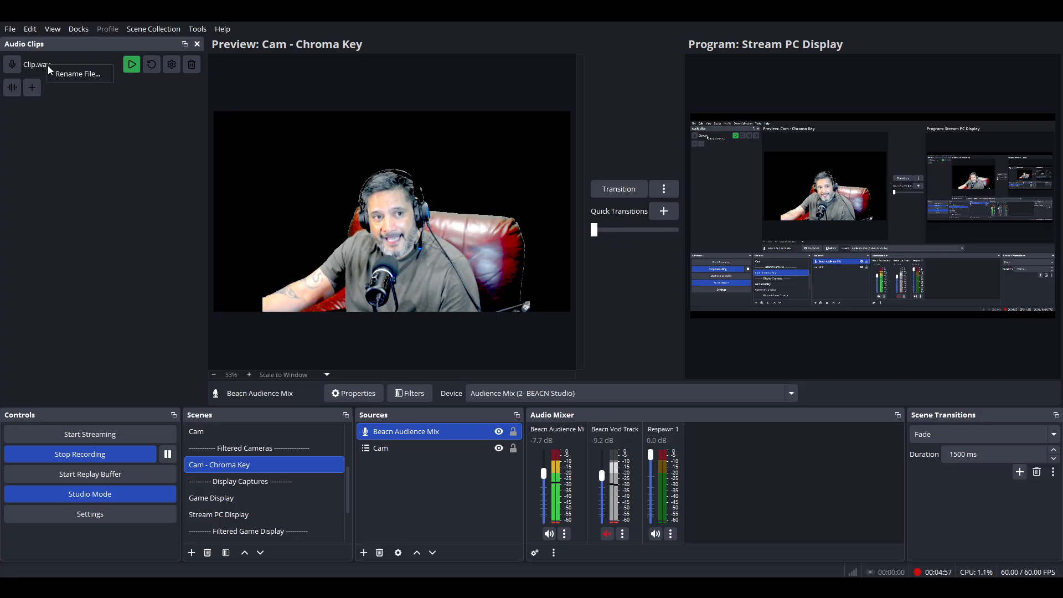
click(74, 74)
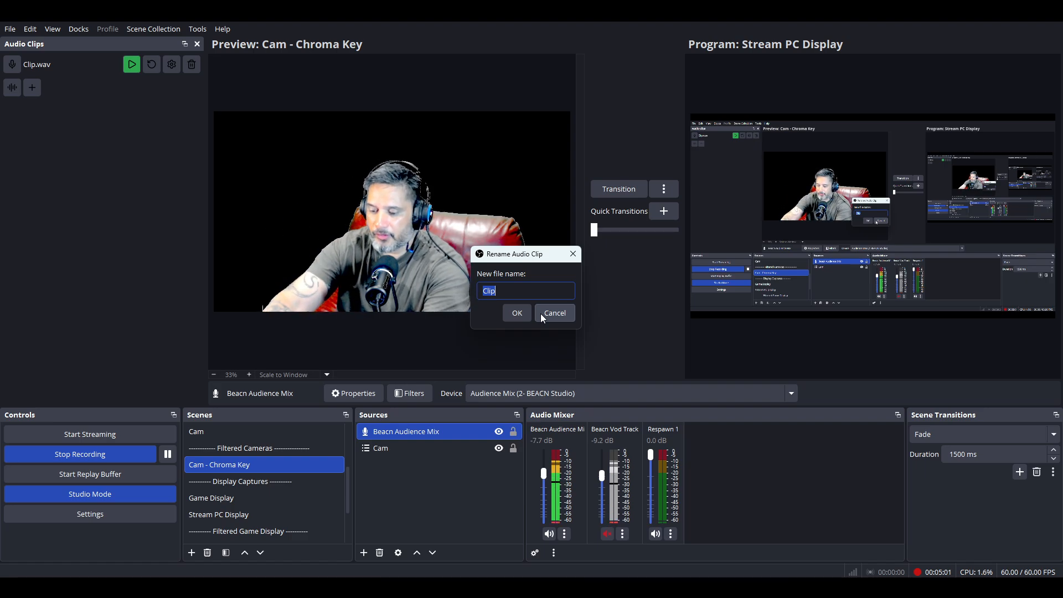
text(autimation)
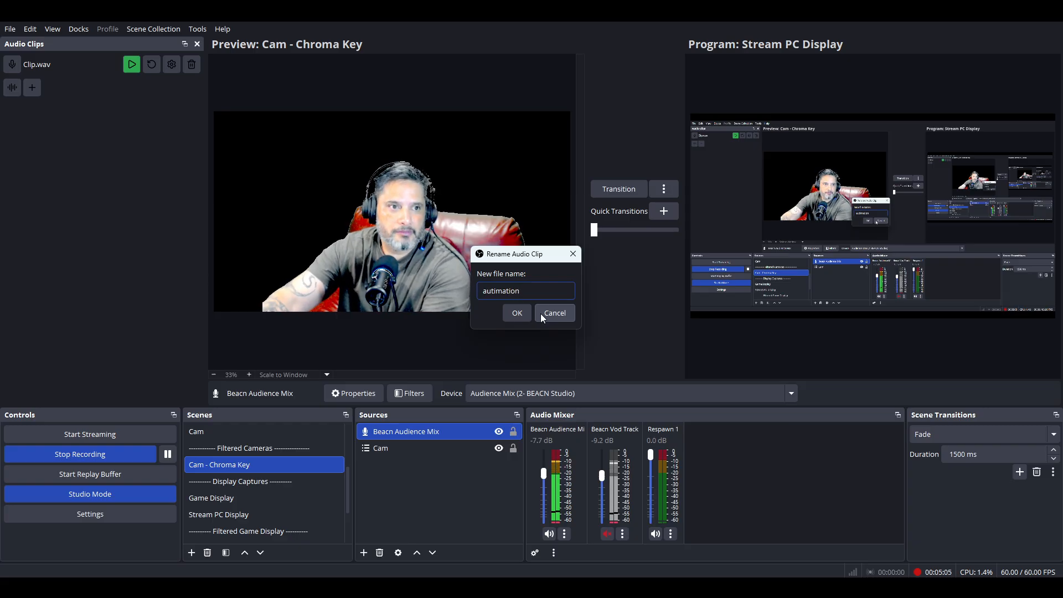
key(BackSpace)
key(BackSpace)
key(BackSpace)
key(BackSpace)
key(BackSpace)
key(BackSpace)
key(BackSpace)
key(BackSpace)
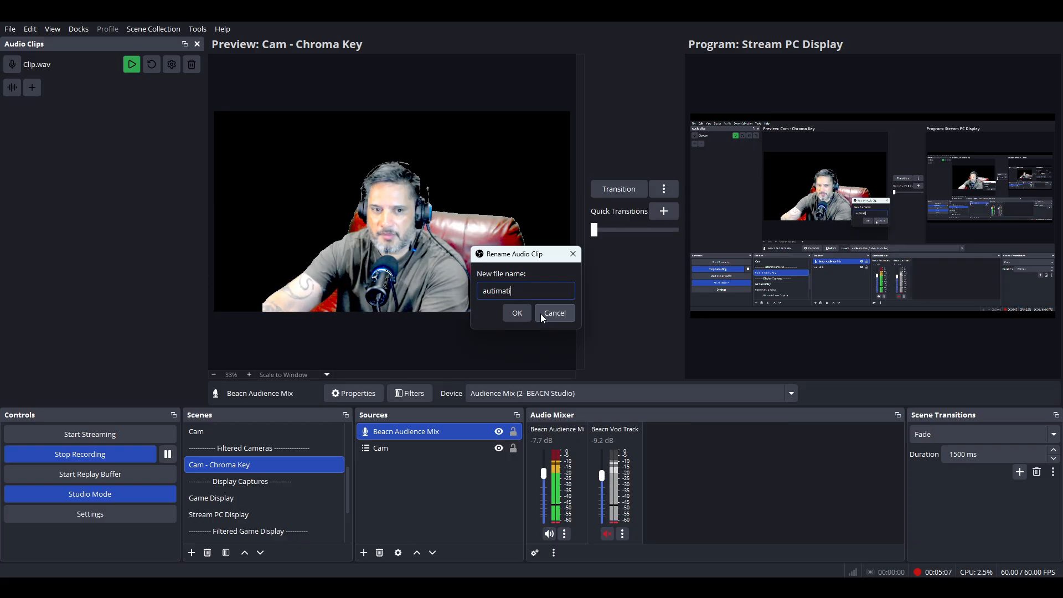
key(BackSpace)
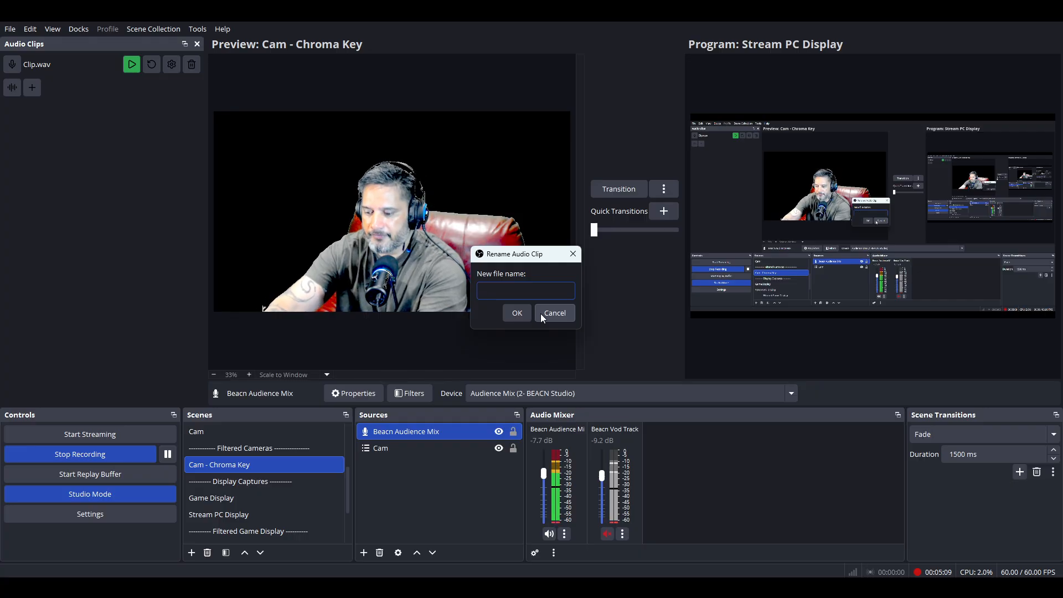
text(firs)
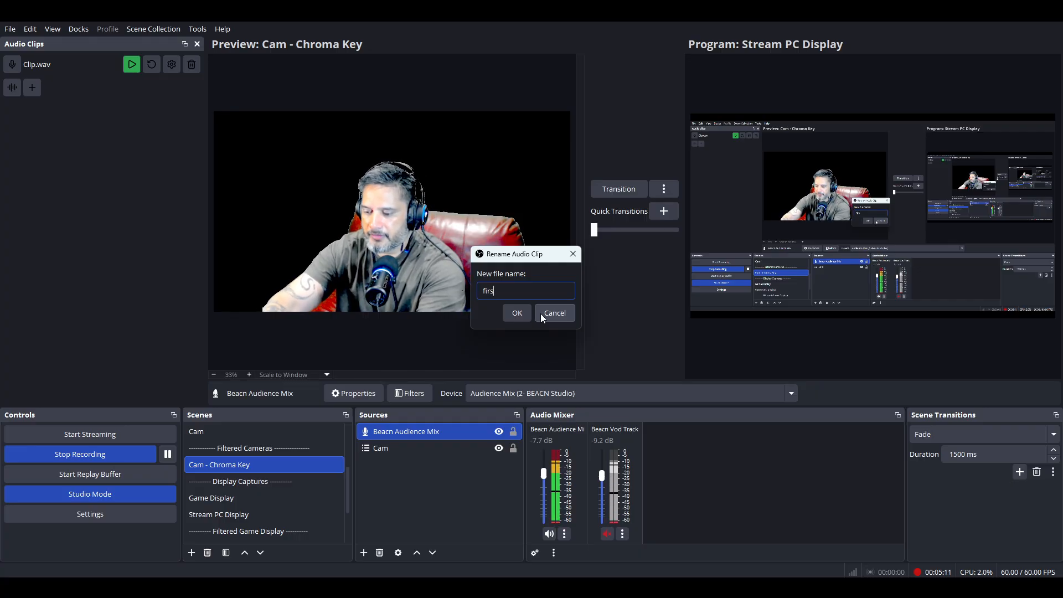
text(t clip)
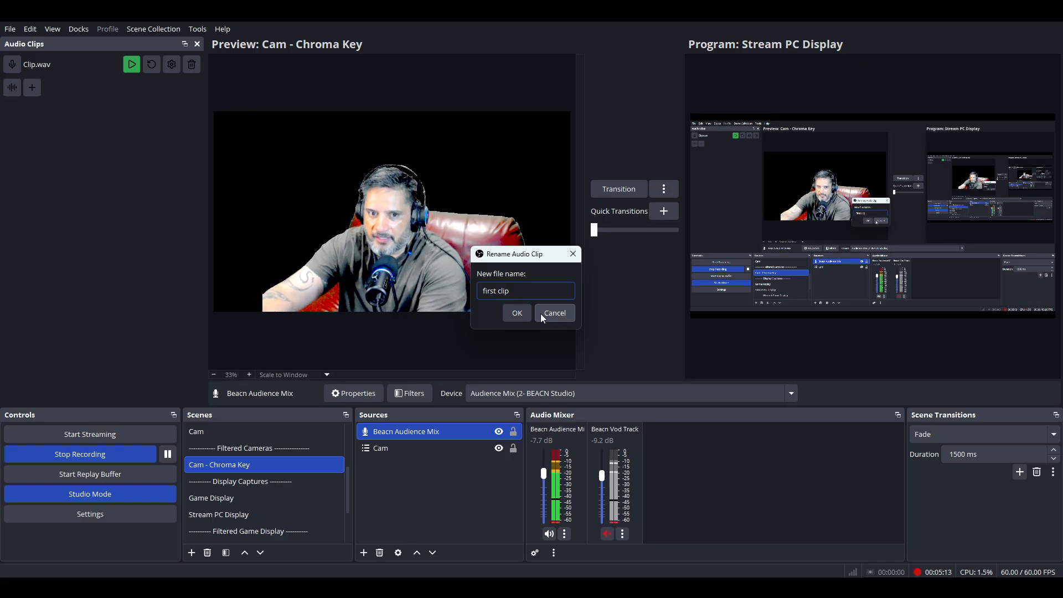
key(Return)
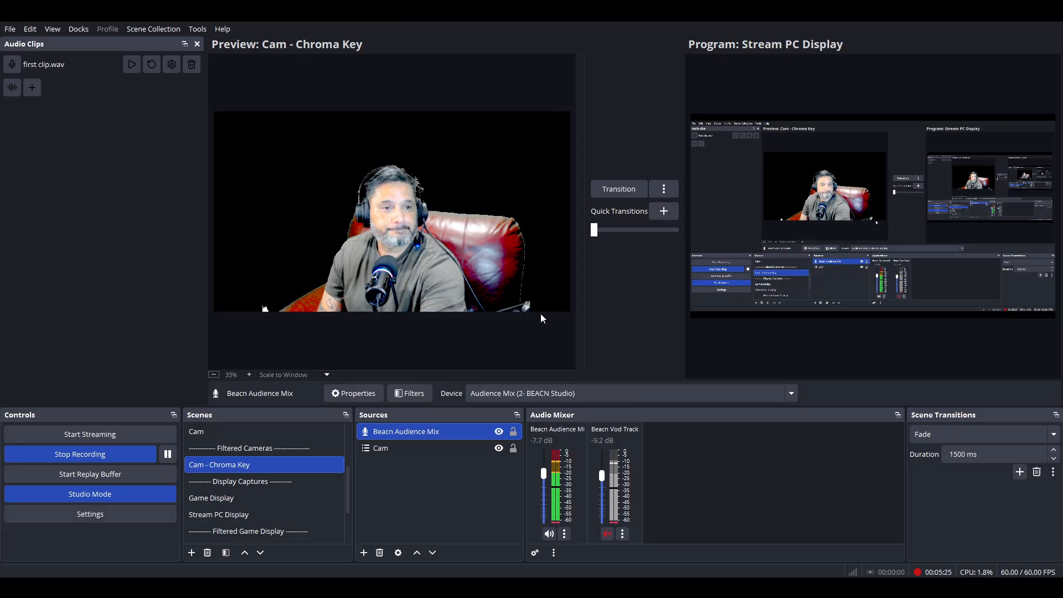
Step: Record a new Clip.wav take with the record hotkey, and select first clip.wav as the entry's active clip
key(F1)
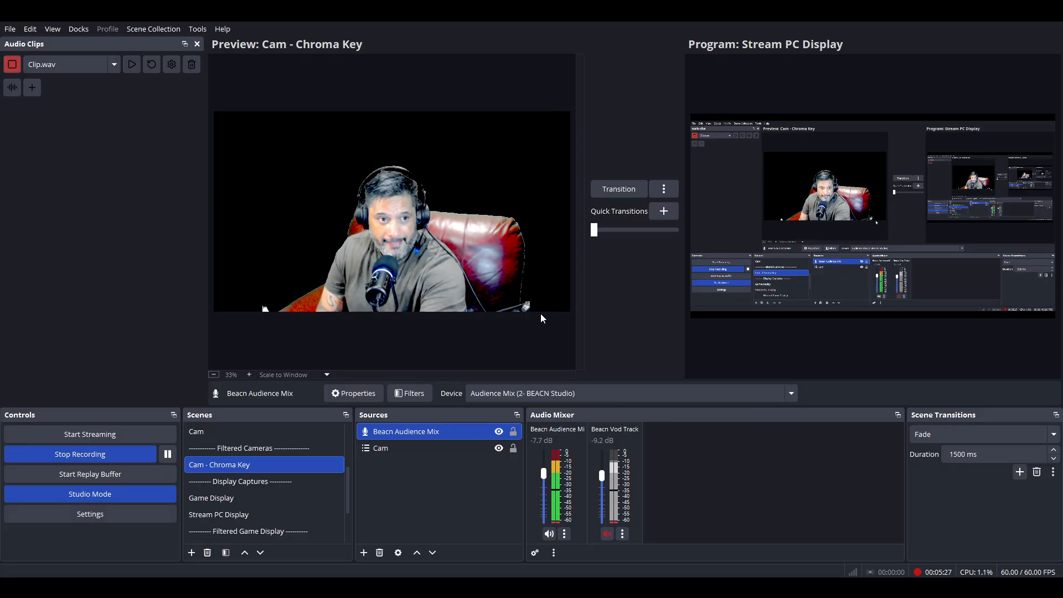
key(F1)
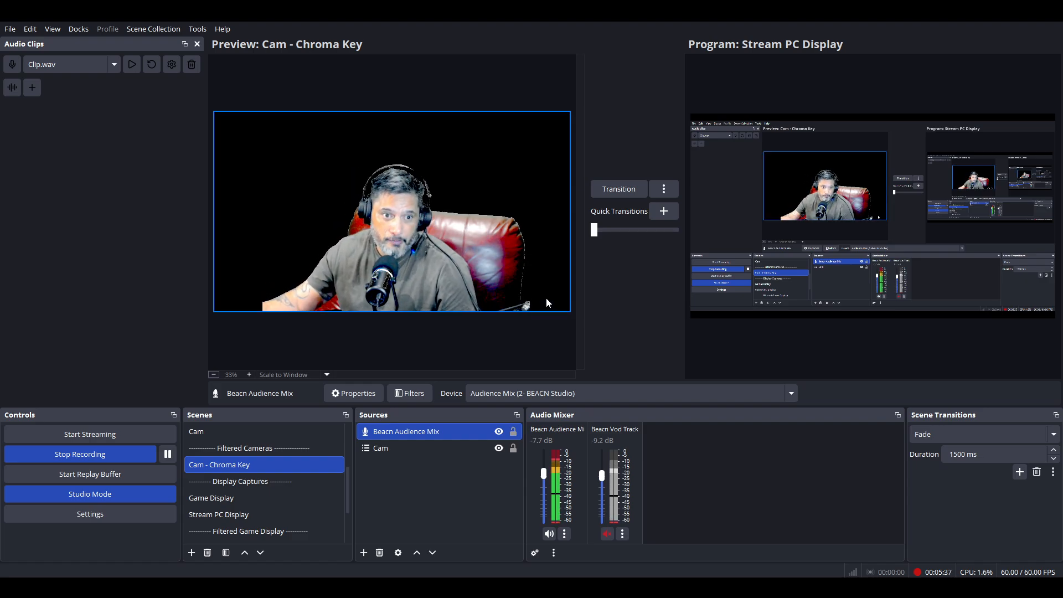
click(114, 65)
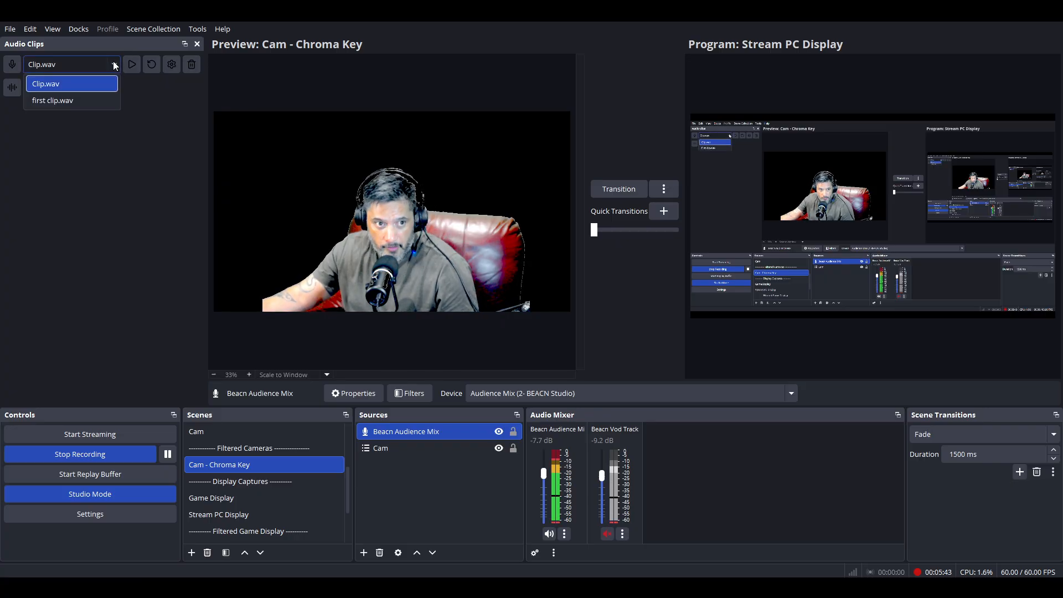
click(59, 102)
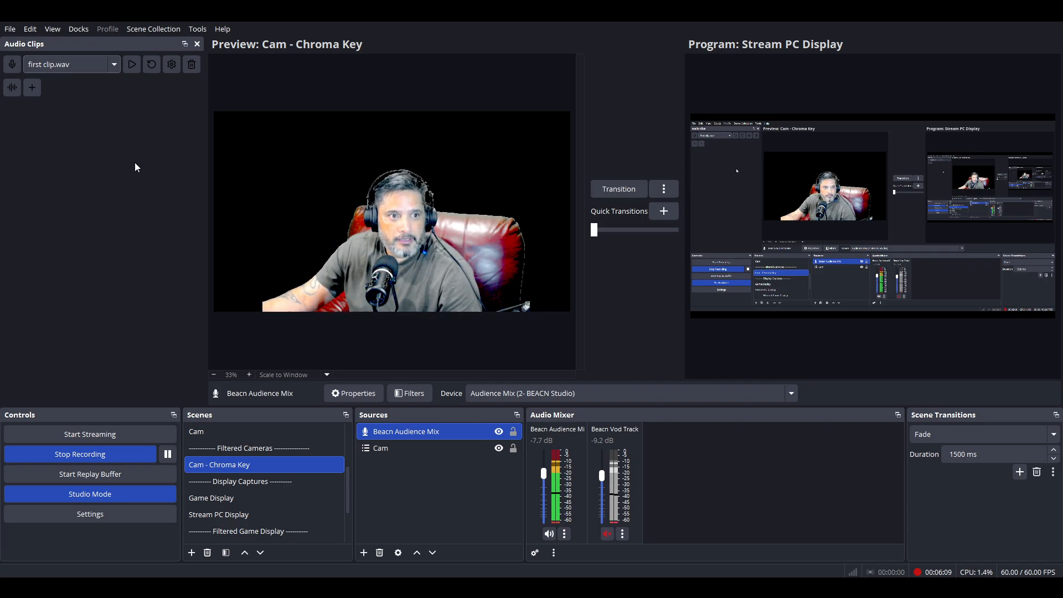
Step: Add a second audio clip entry with Voicemod Mic as its audio source and Videos as its recording folder
click(29, 87)
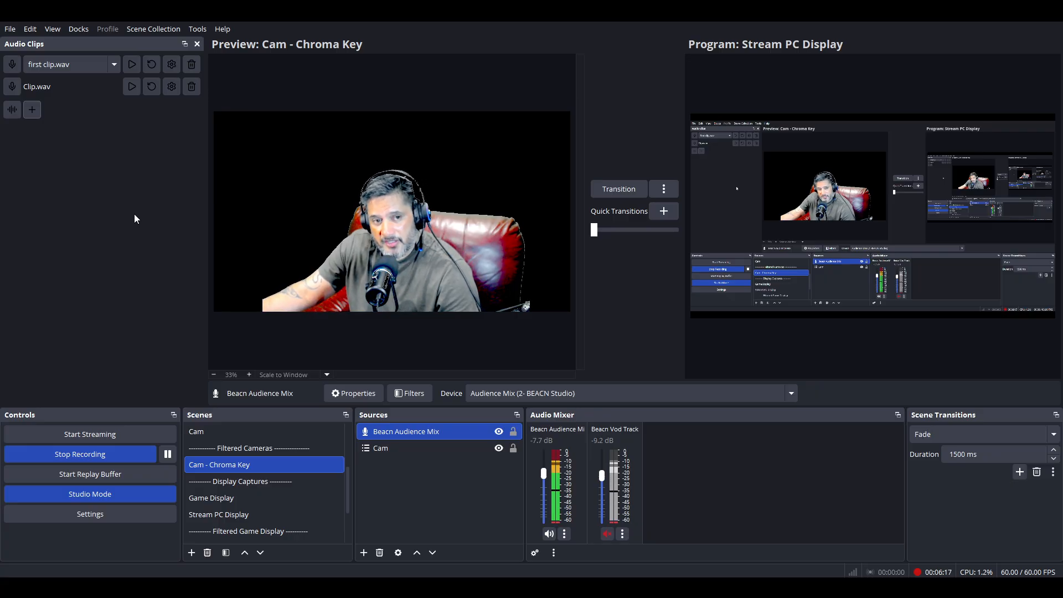
click(167, 89)
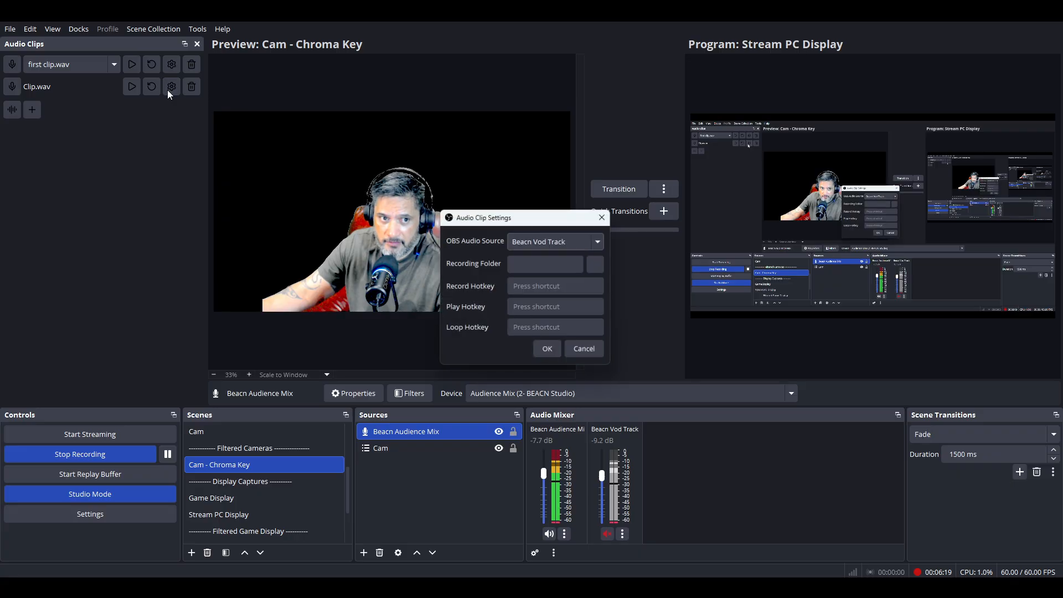
click(597, 242)
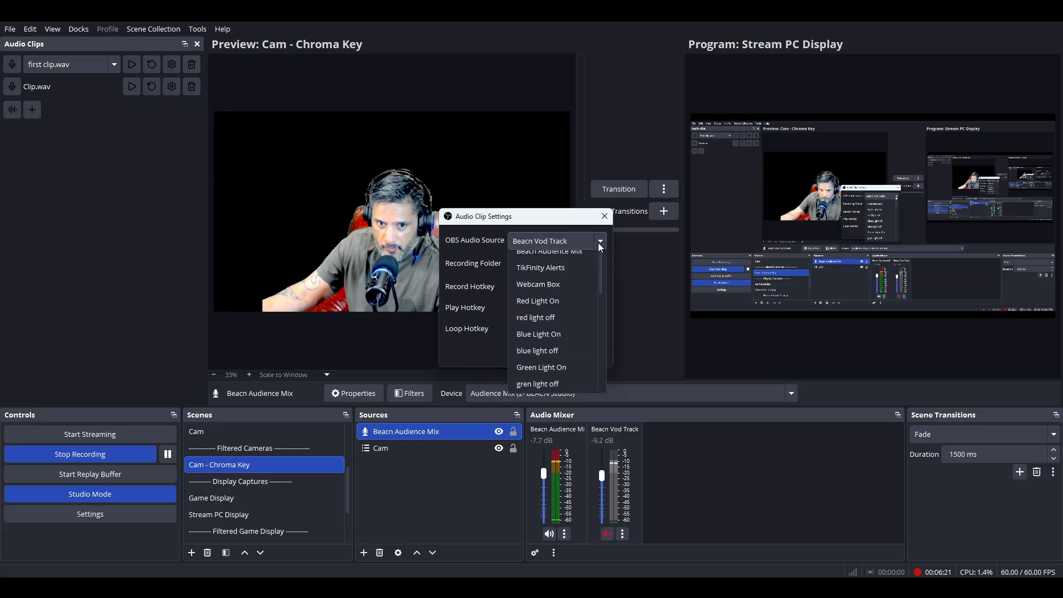
scroll(576, 322, down, 3)
click(548, 409)
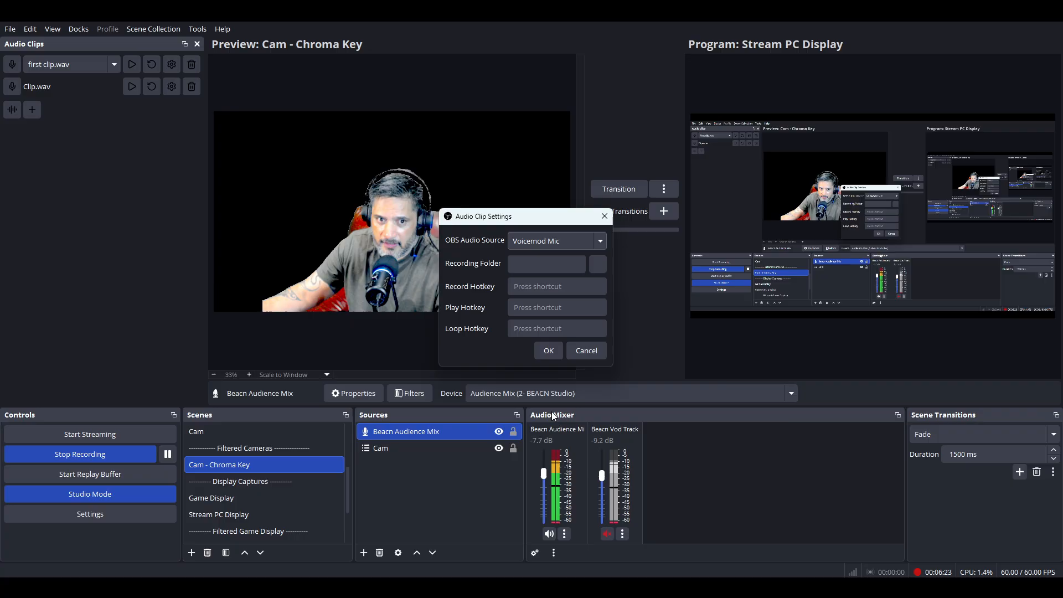
click(596, 264)
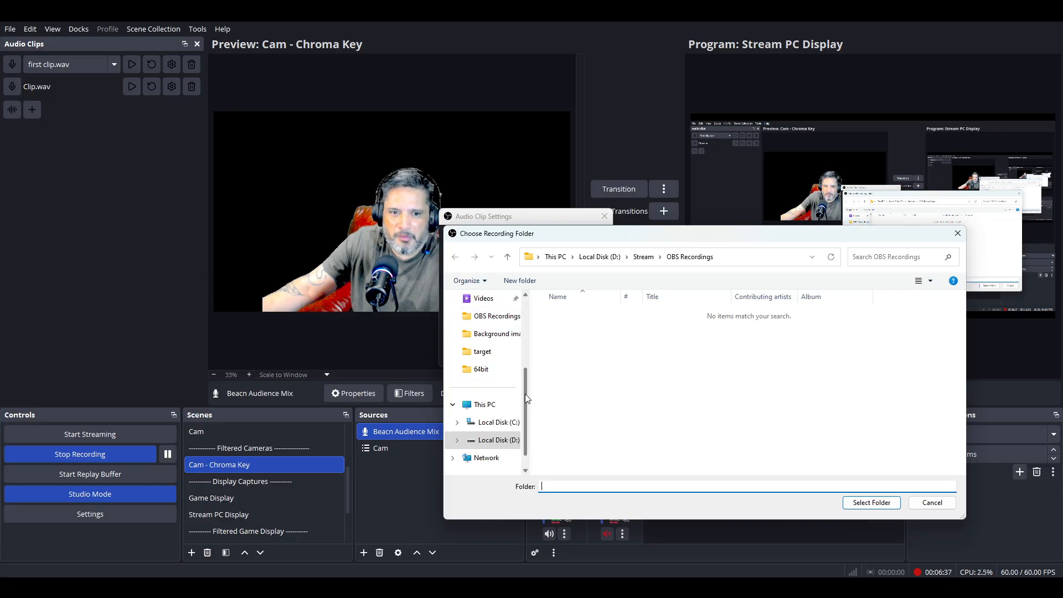
drag(525, 394, 526, 356)
click(498, 375)
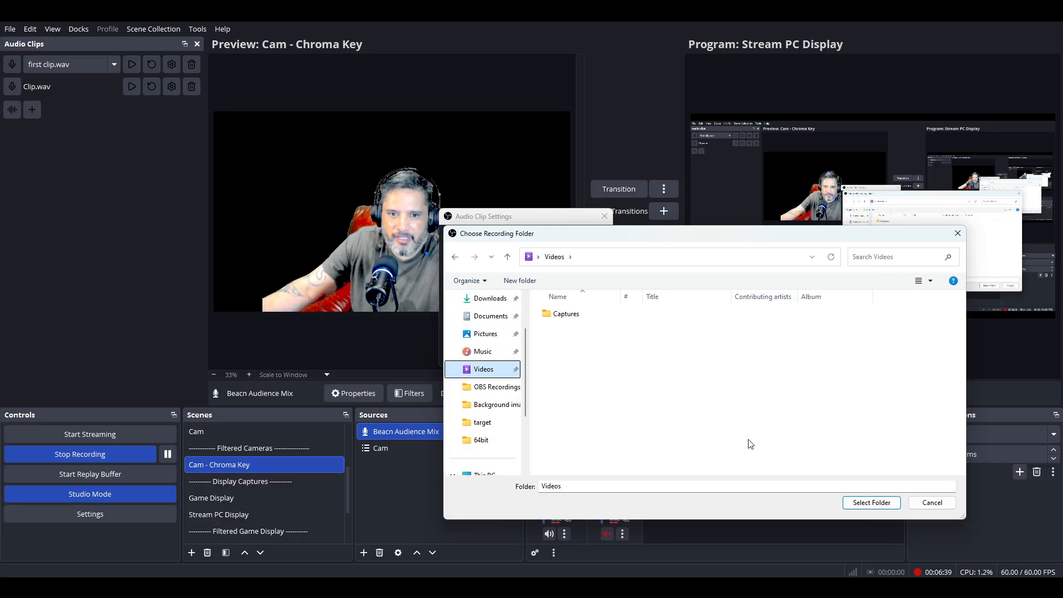
click(873, 502)
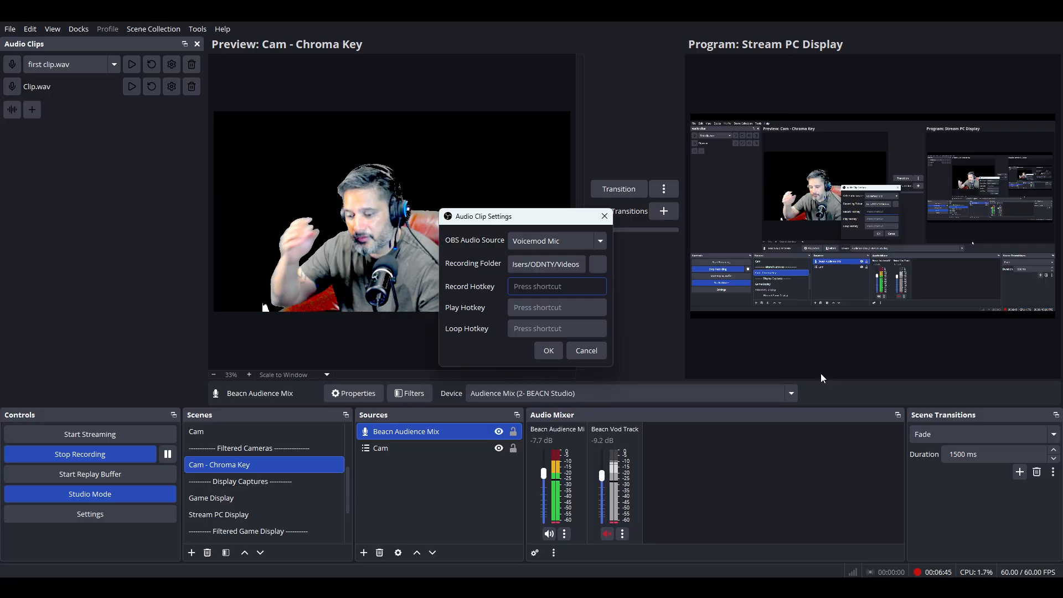
Step: Assign hotkey Q to record, W to play and E to loop the second clip, and save its settings
key(q)
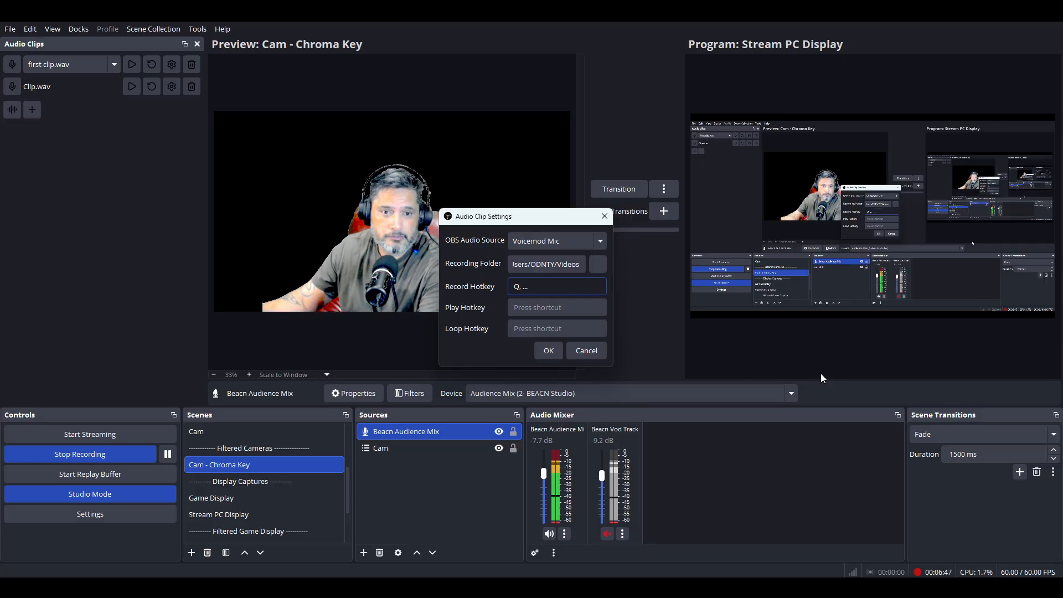
click(581, 308)
key(w)
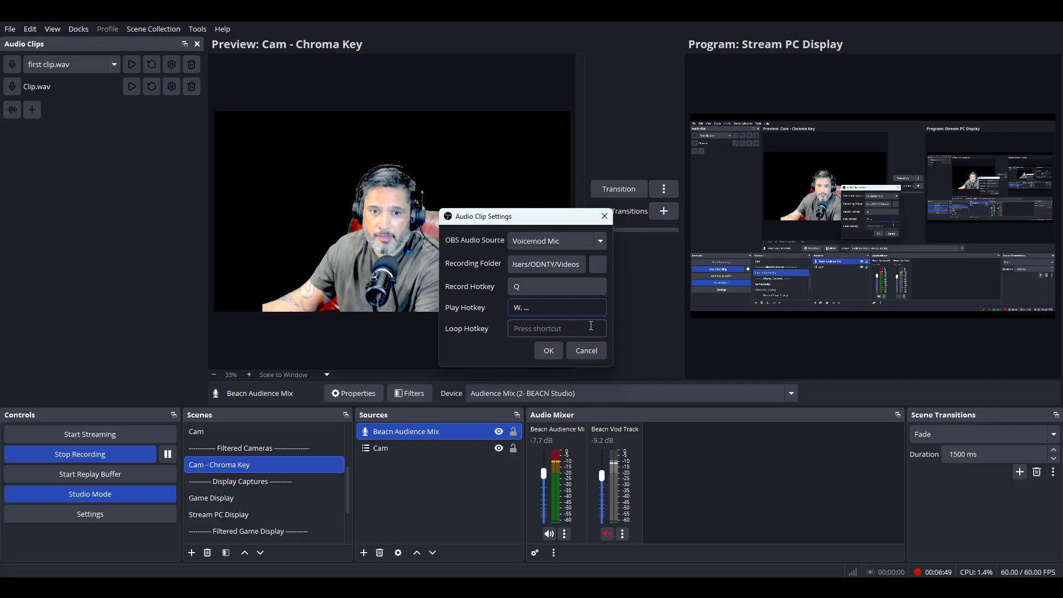
click(585, 326)
key(e)
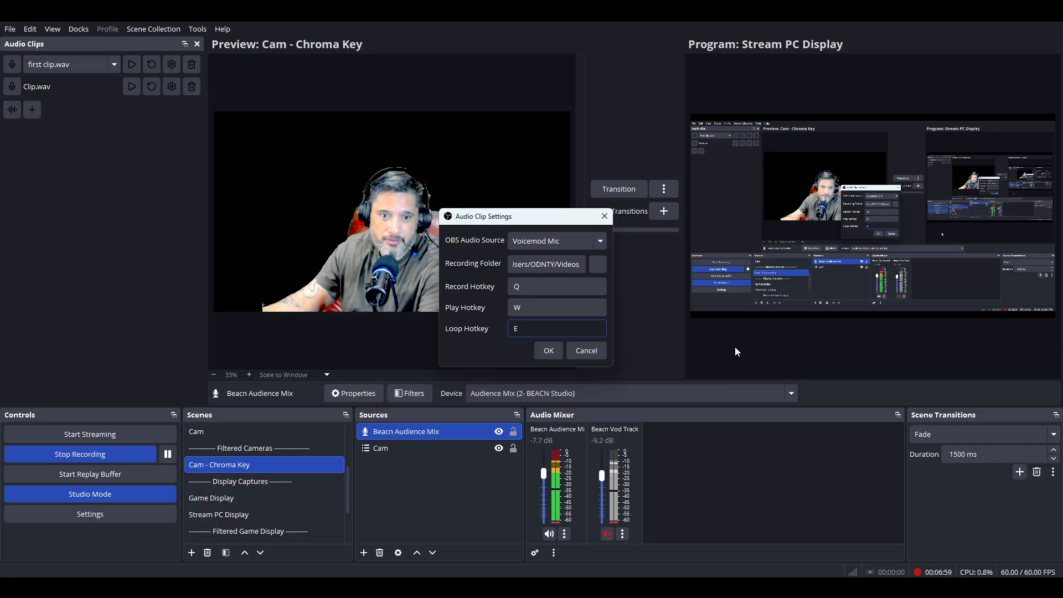
click(544, 352)
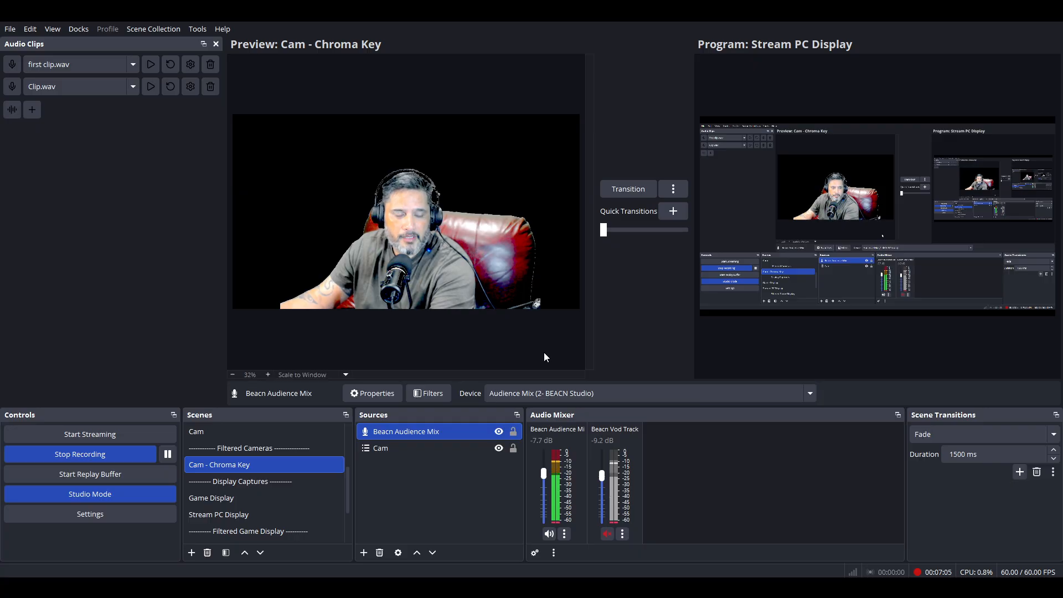
Step: Check the second entry's clip list, and delete the old Clip and "testing te second folder" audio files from the Videos folder in File Explorer
click(133, 87)
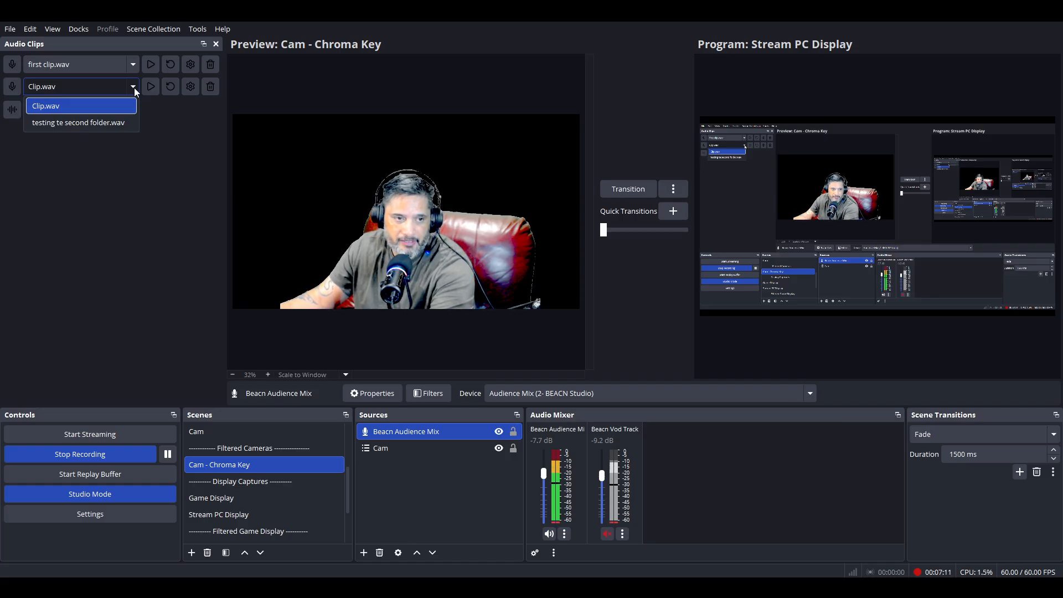
click(486, 575)
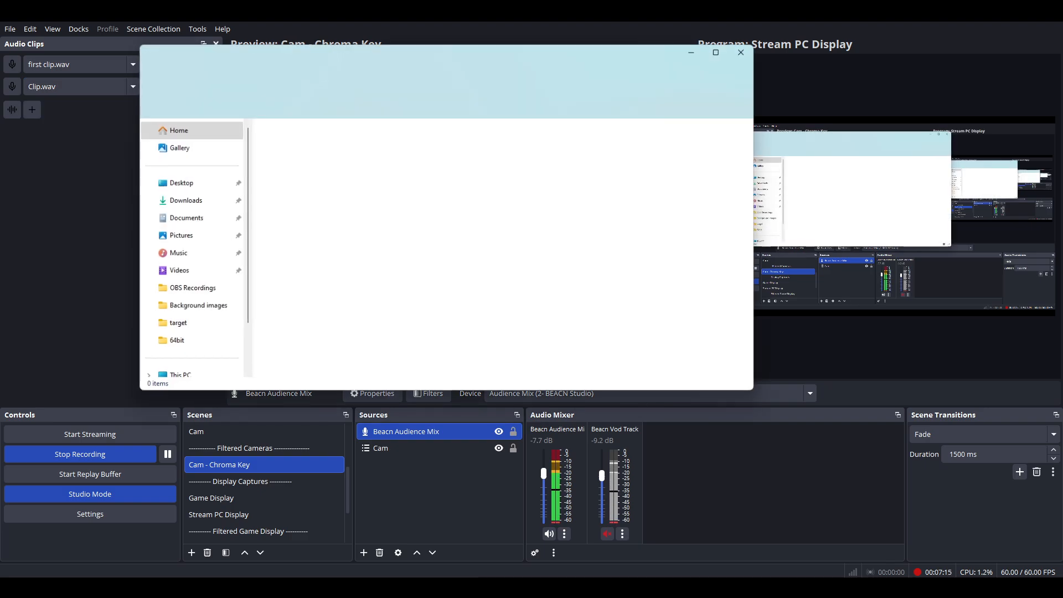
click(486, 576)
click(486, 577)
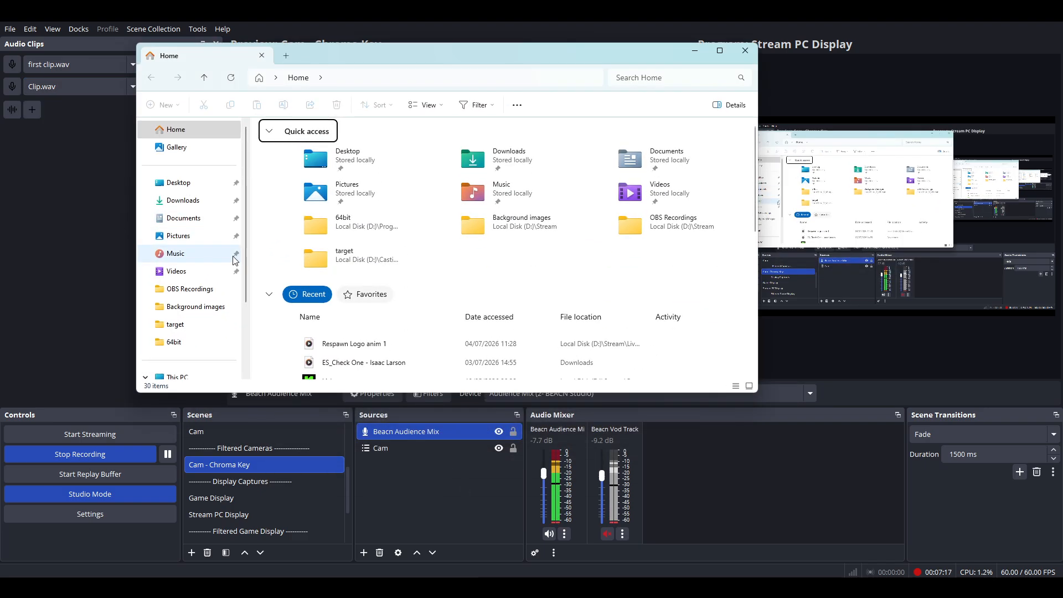
click(204, 274)
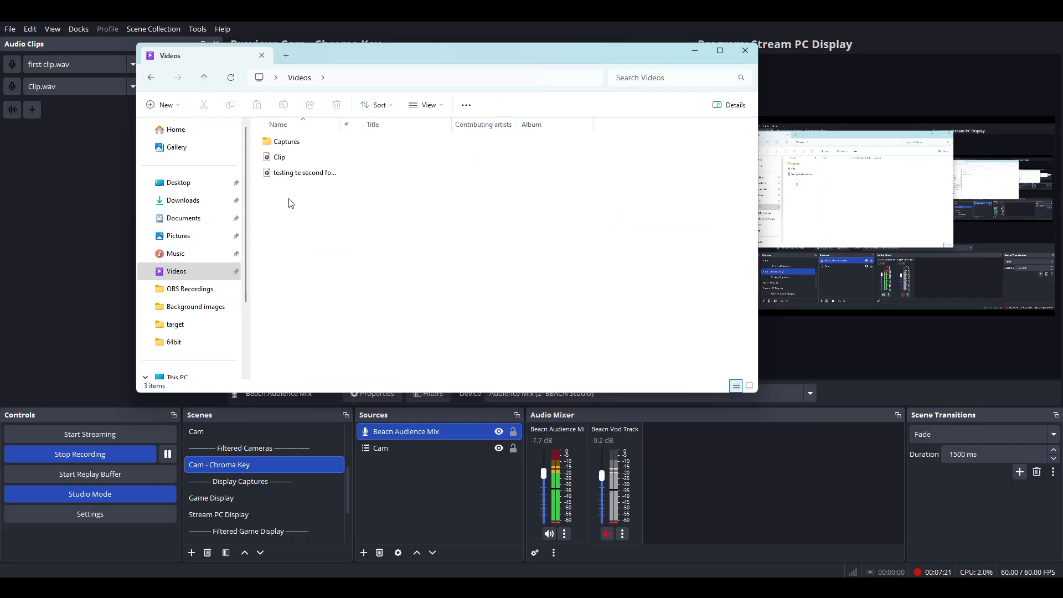
drag(289, 199, 292, 165)
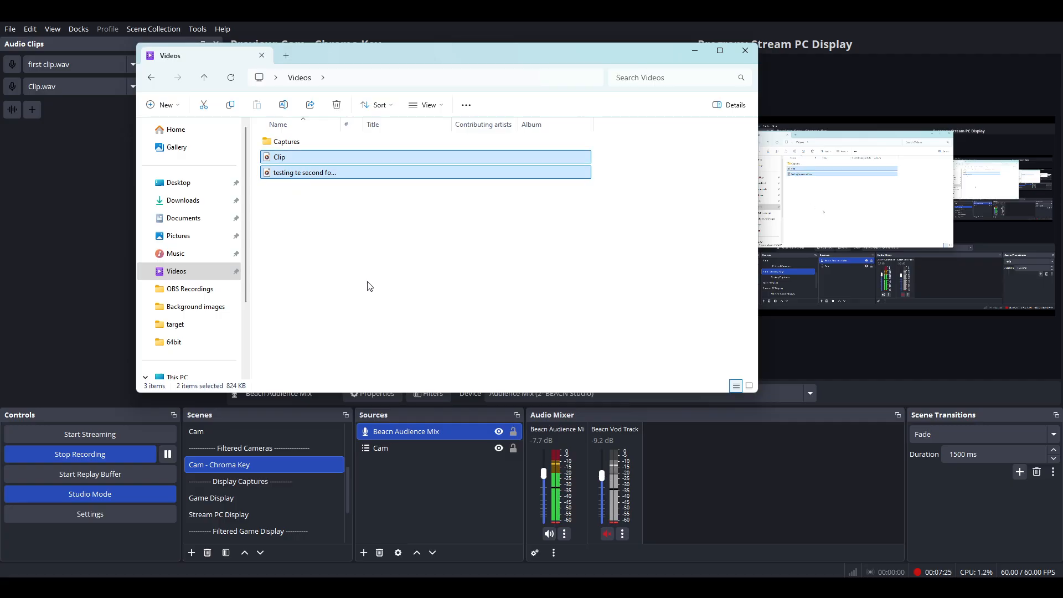
key(Delete)
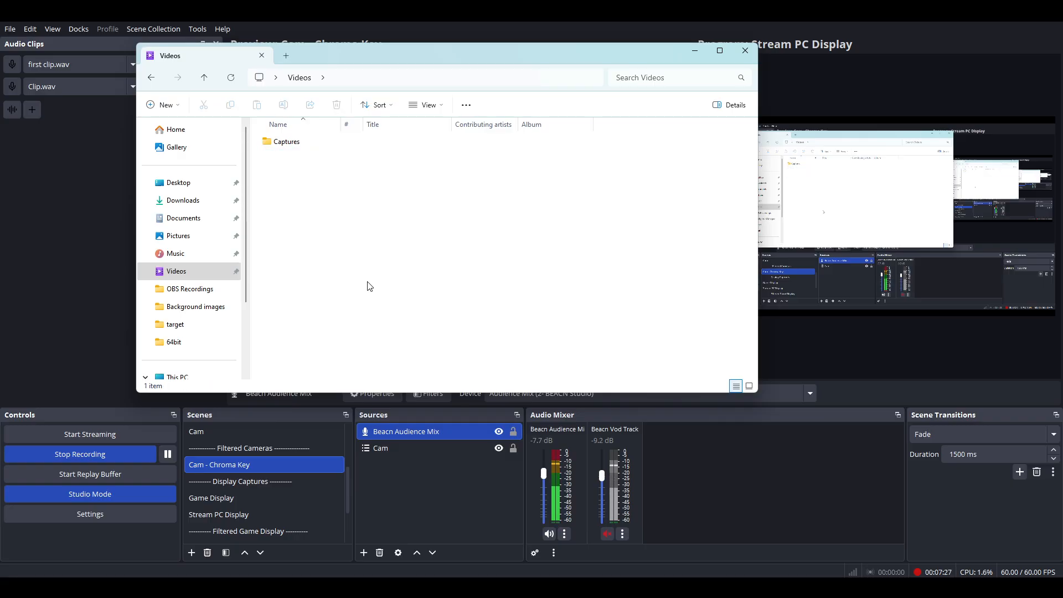
click(745, 51)
Step: Recheck the second entry's clip list, and replace that entry with a fresh one
click(133, 86)
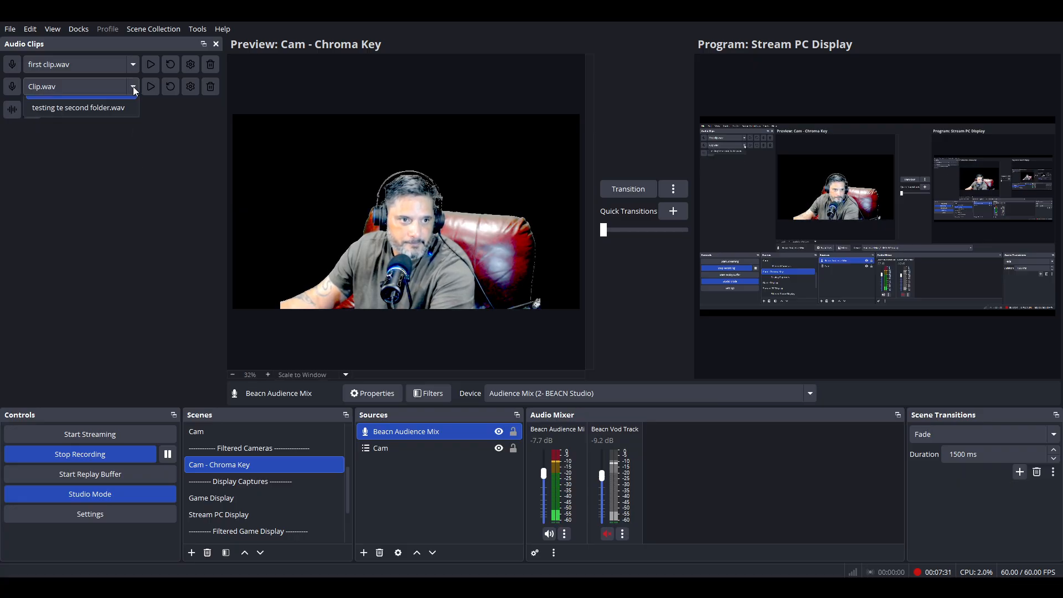
click(133, 86)
click(213, 86)
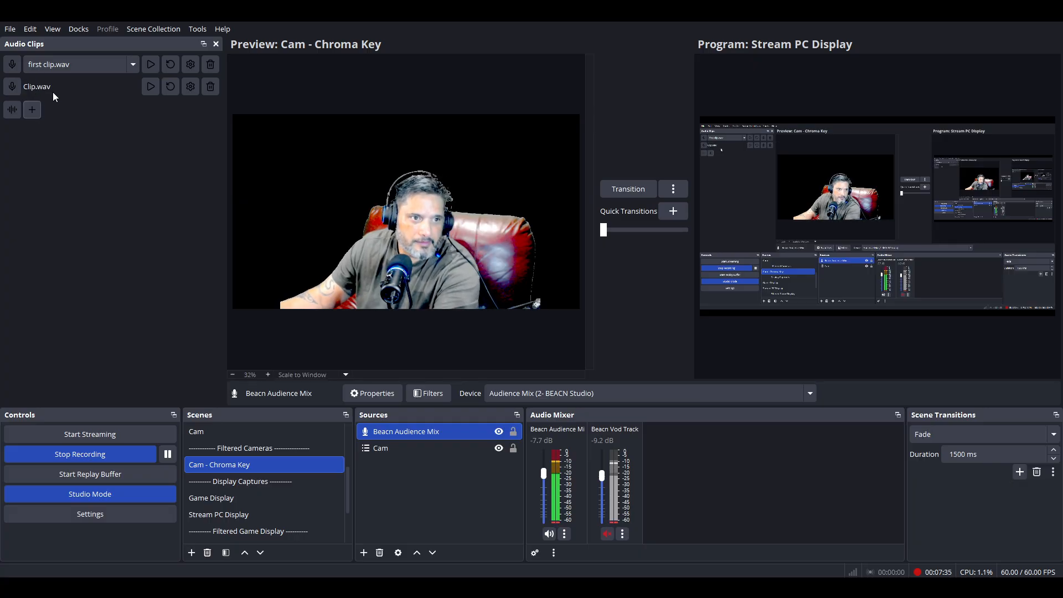
Step: Set the new second entry's audio source to Voicemod Mic and its recording folder to Videos
click(192, 87)
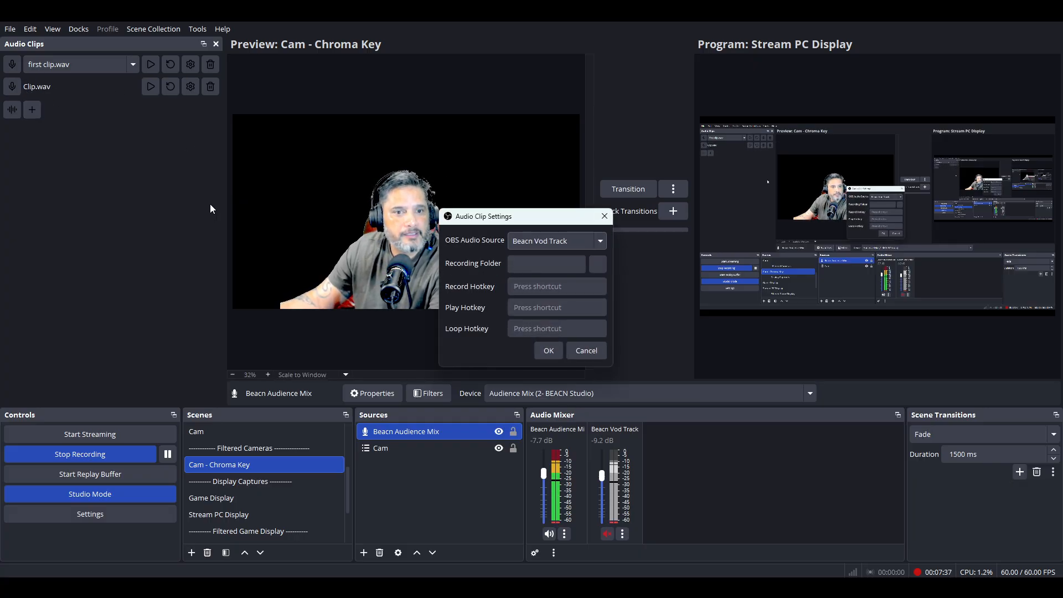
click(599, 241)
scroll(545, 309, down, 3)
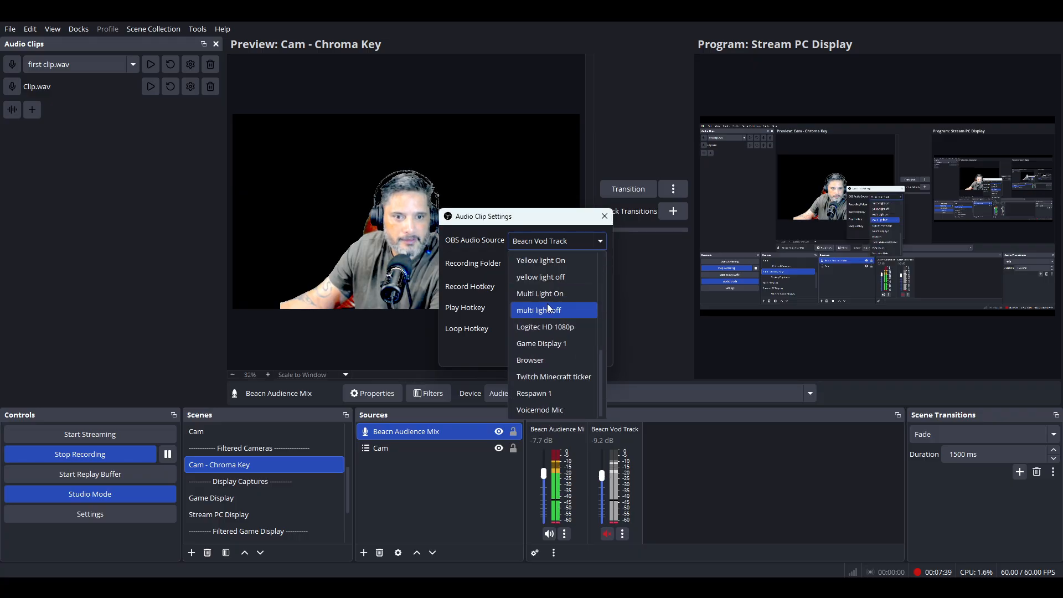
click(540, 409)
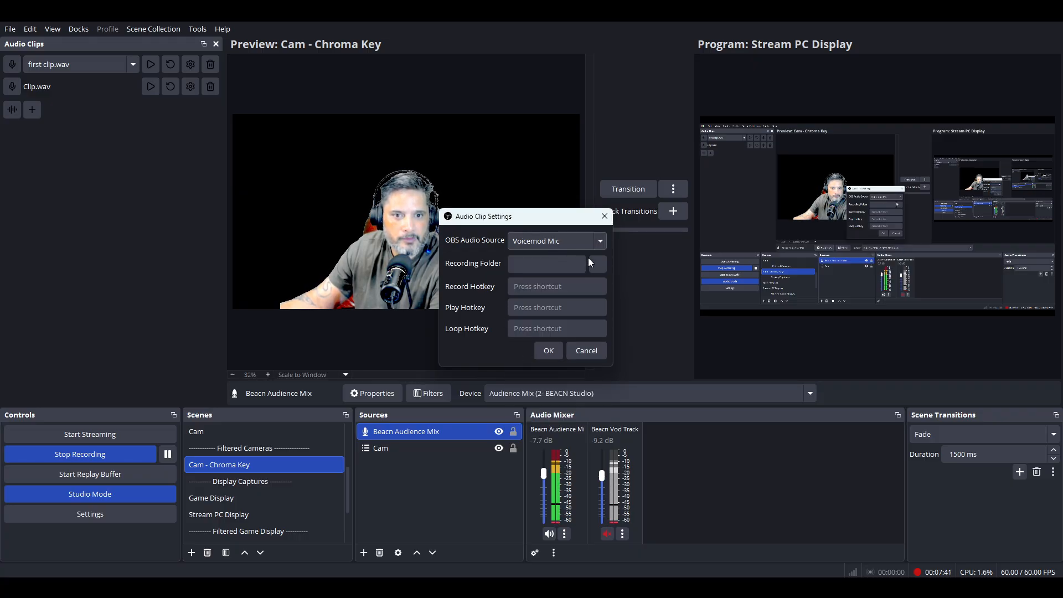
click(591, 262)
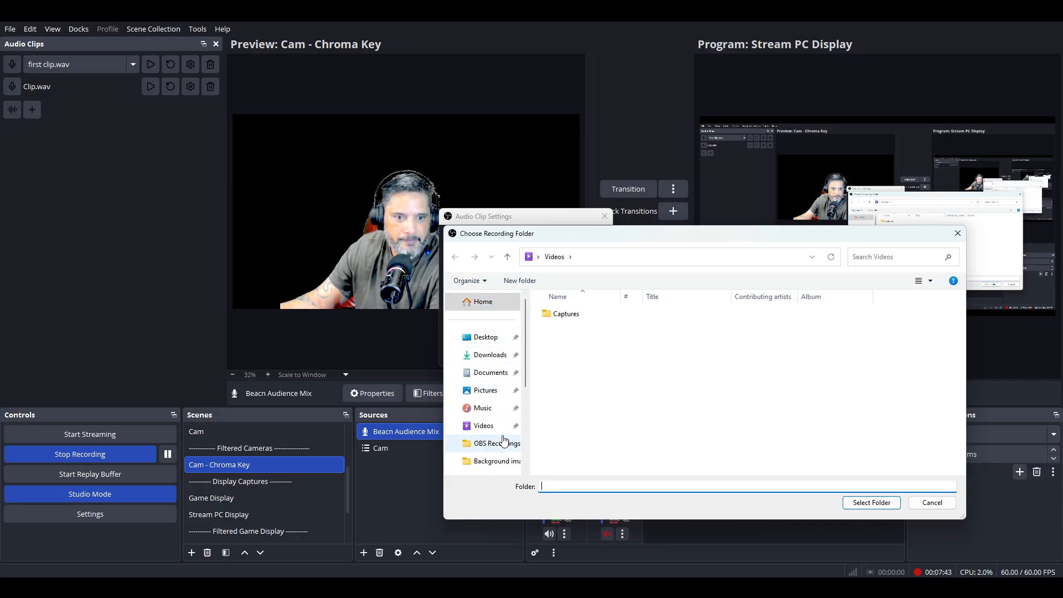
click(512, 425)
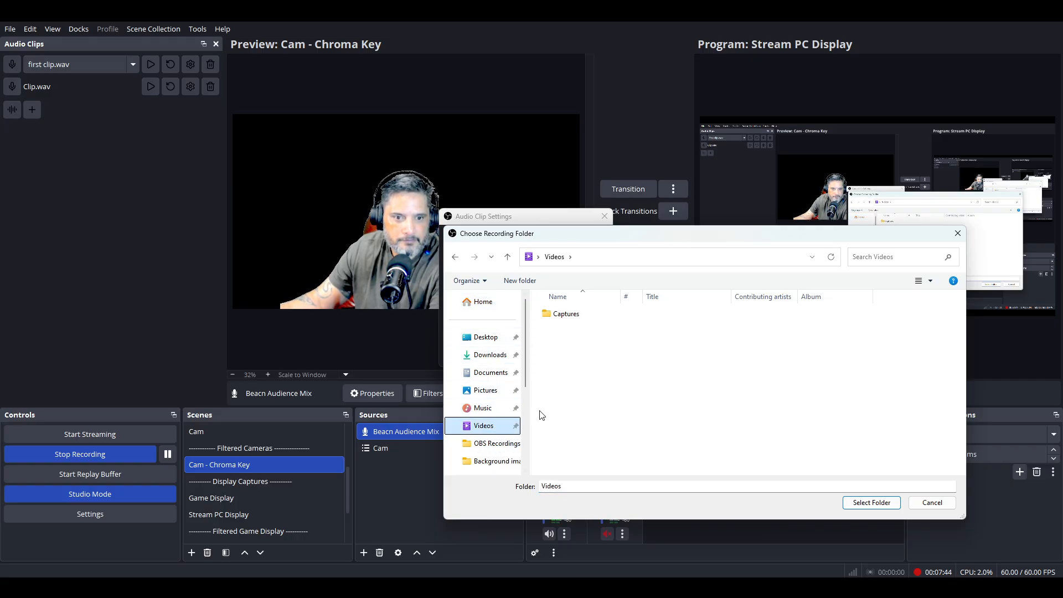
click(883, 508)
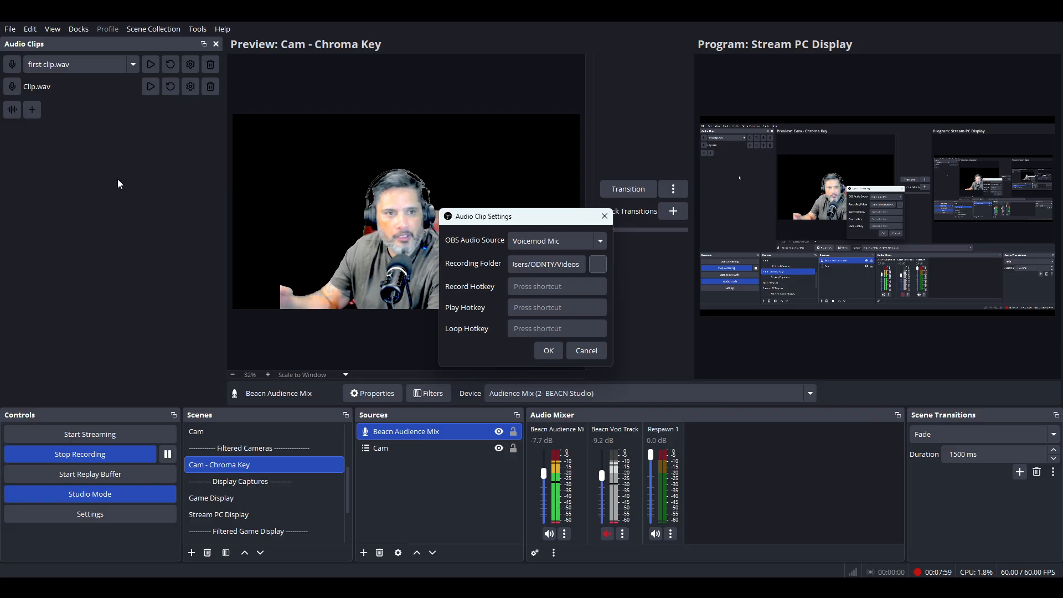
click(190, 88)
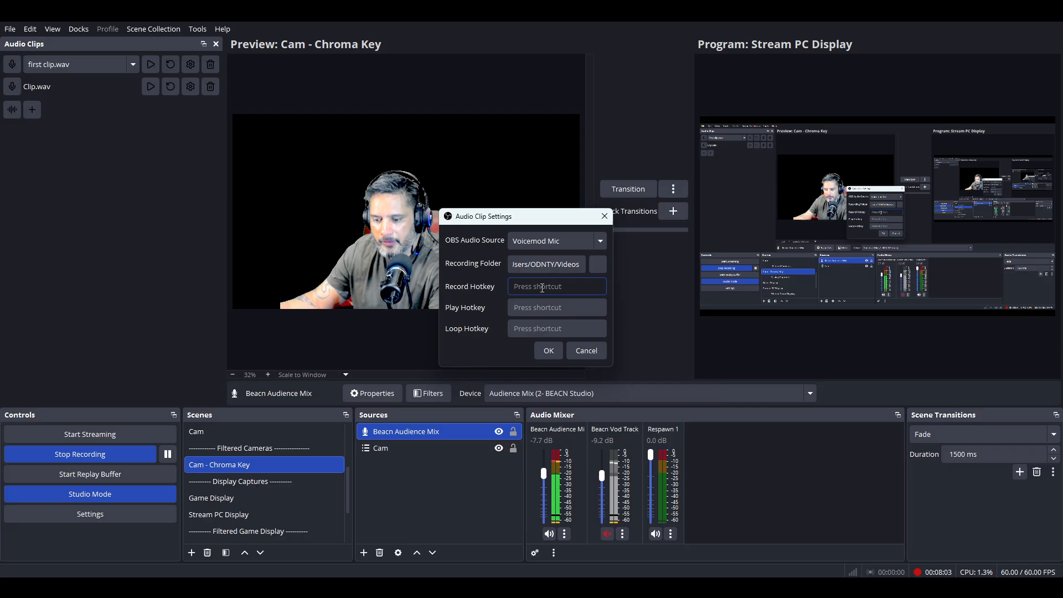
key(q)
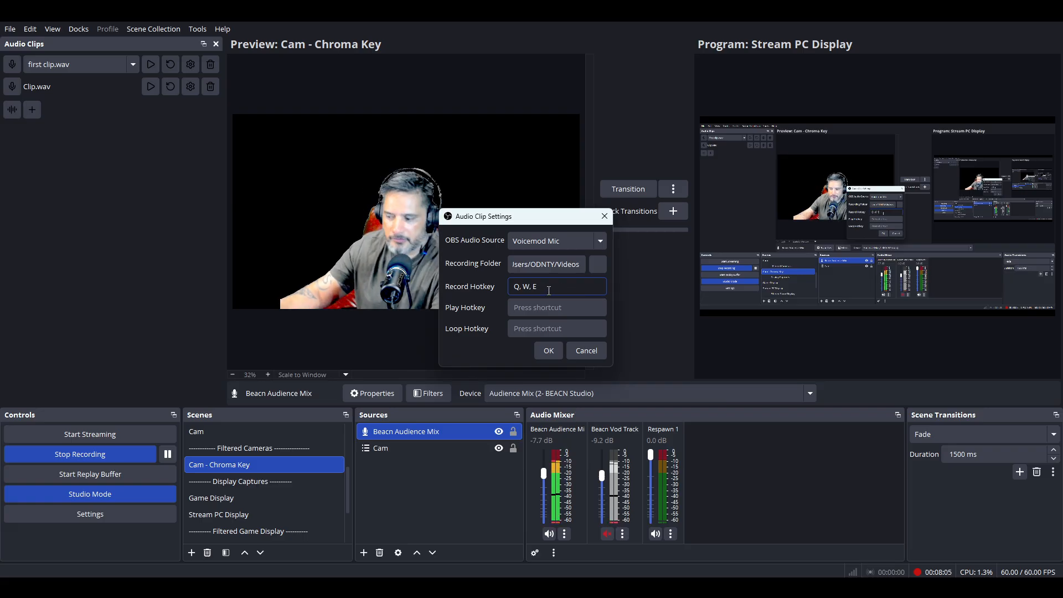
key(BackSpace)
key(BackSpace)
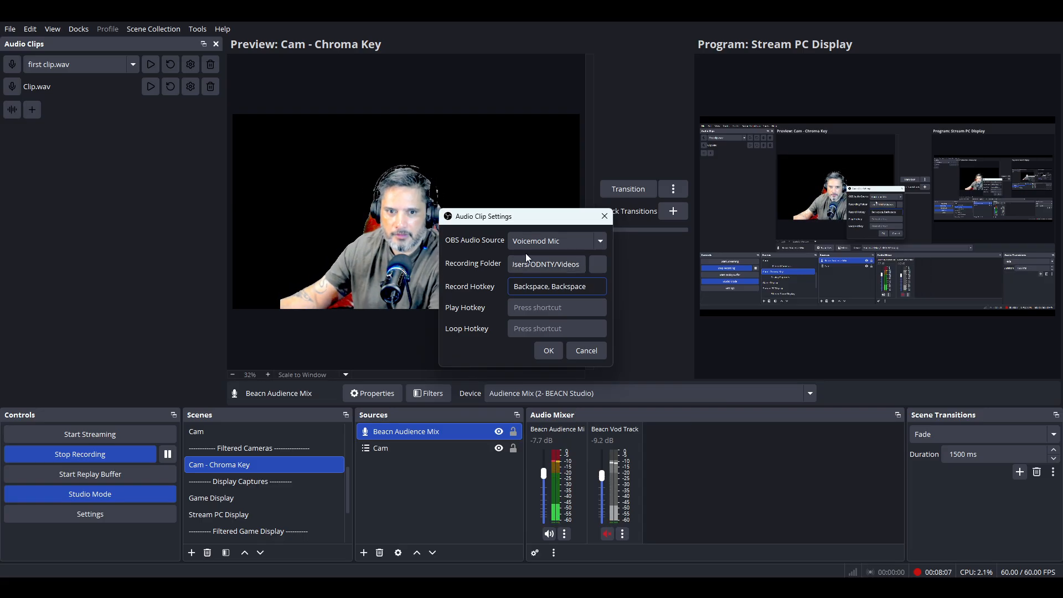
Step: Set the new entry's record hotkey to Q, play hotkey to W and loop hotkey to E, and save the settings
key(q)
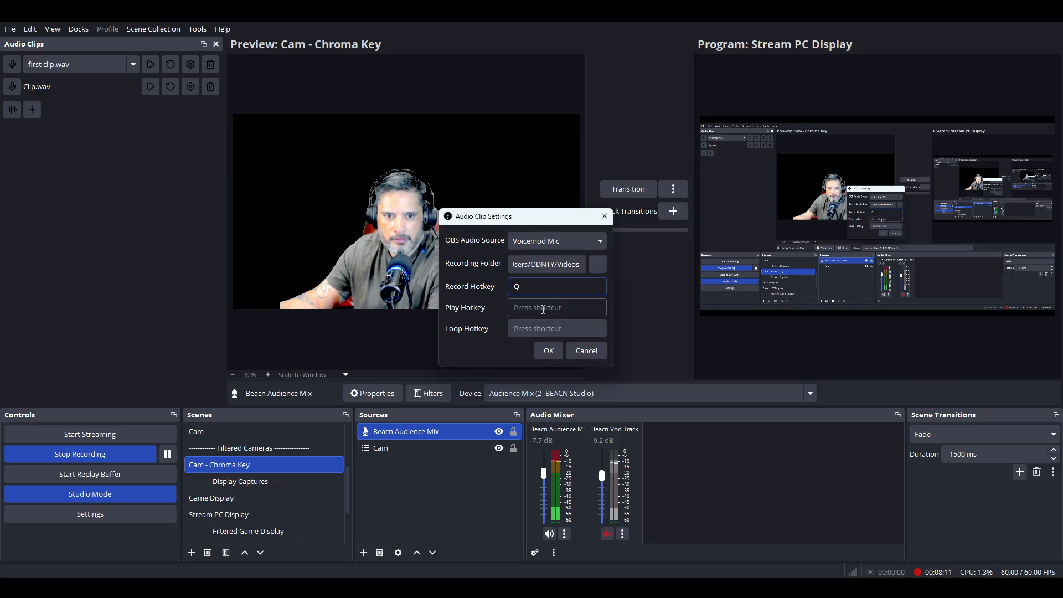
click(546, 307)
key(w)
click(547, 328)
key(e)
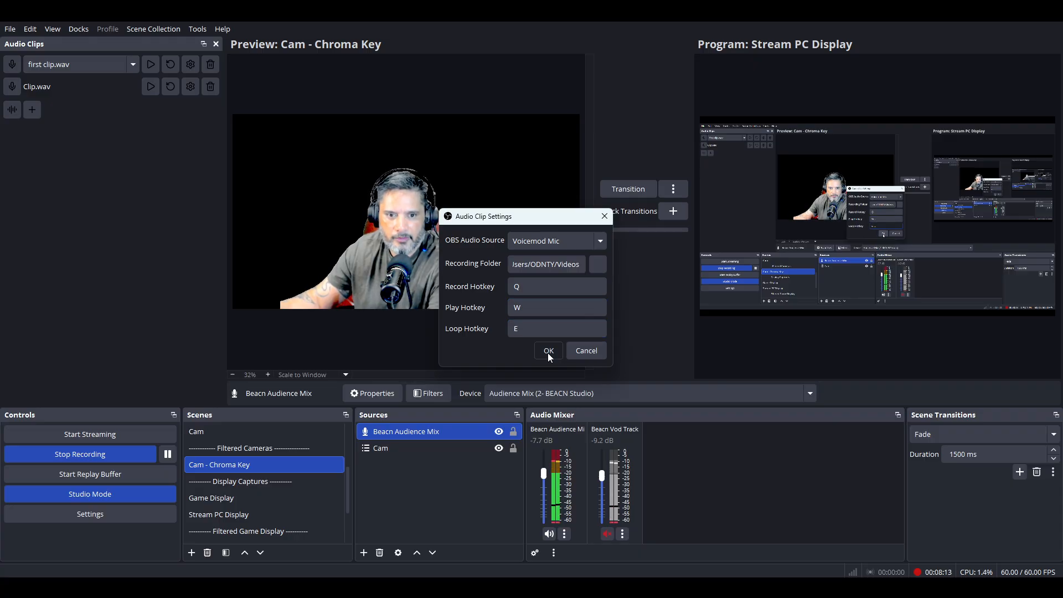
click(547, 353)
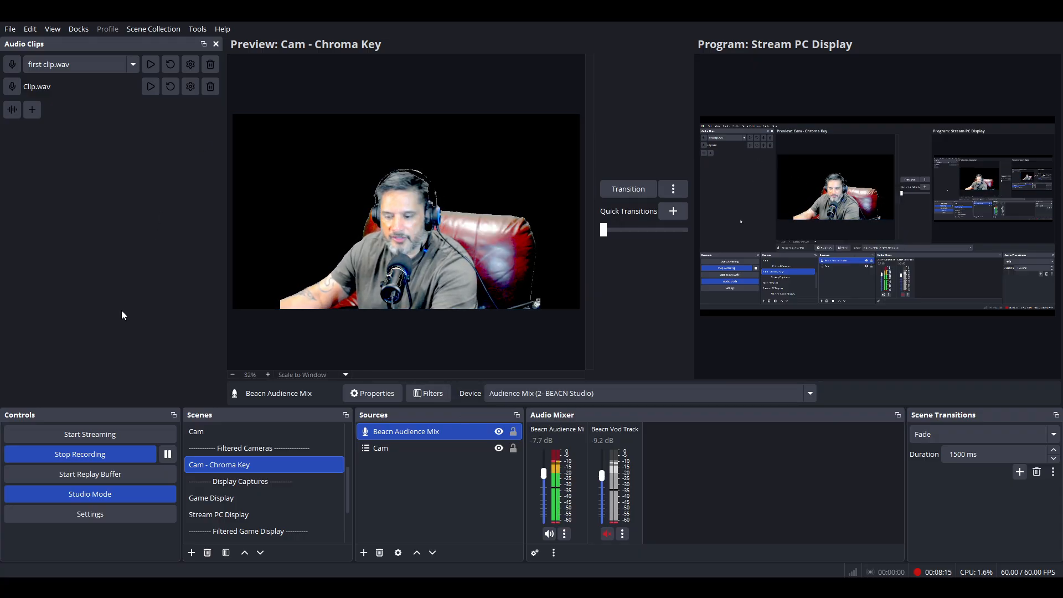
Step: Record a new clip with the second Audio Clips entry using its record hotkey, and stop the recording
key(q)
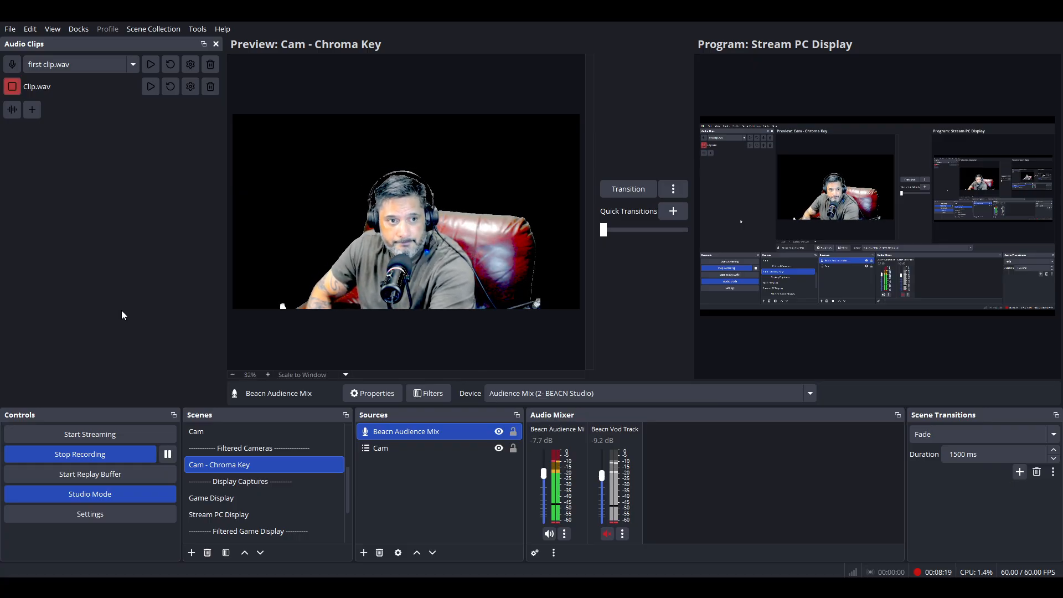
key(q)
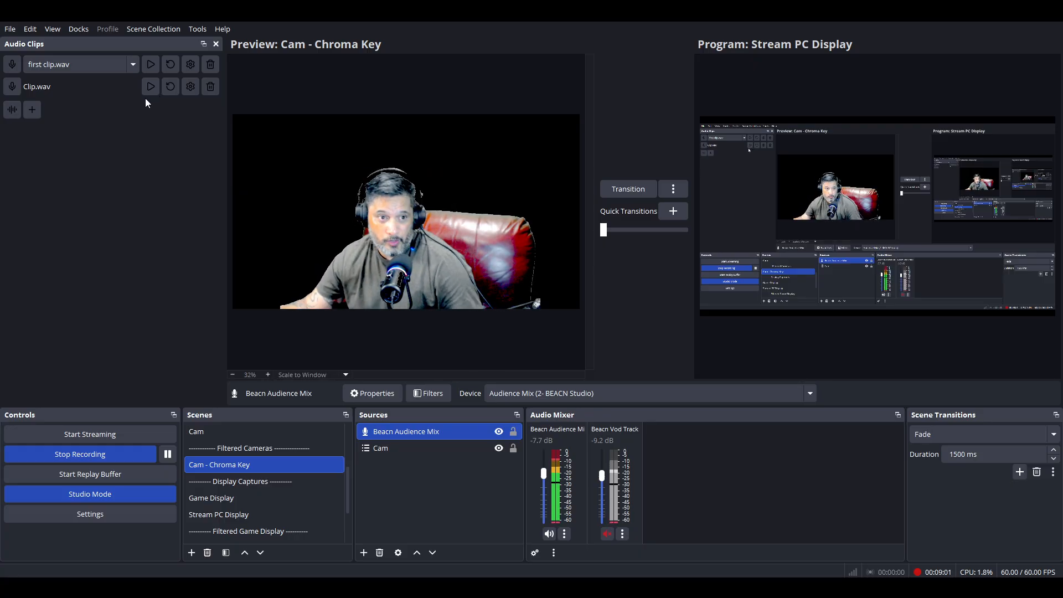
Step: Add four extra entries below the second Audio Clips entry, and remove those four again
click(32, 110)
click(37, 134)
click(37, 153)
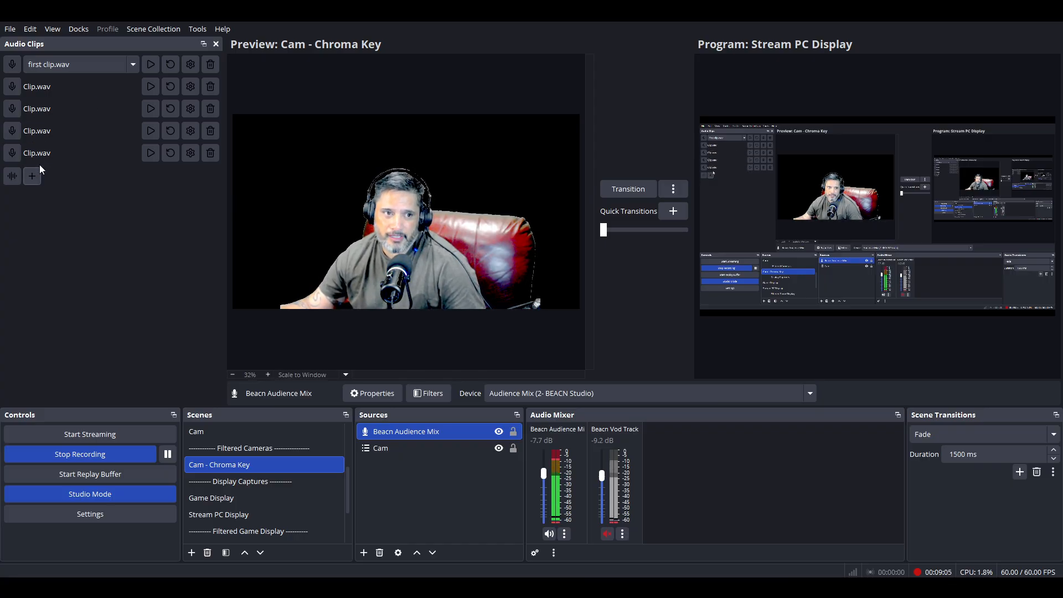
click(38, 178)
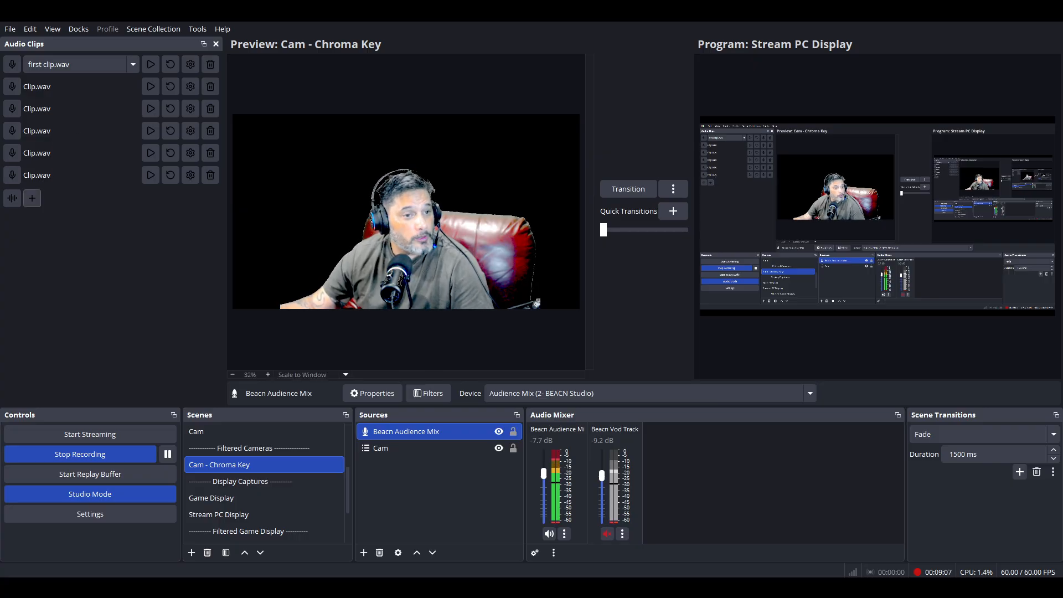
click(215, 179)
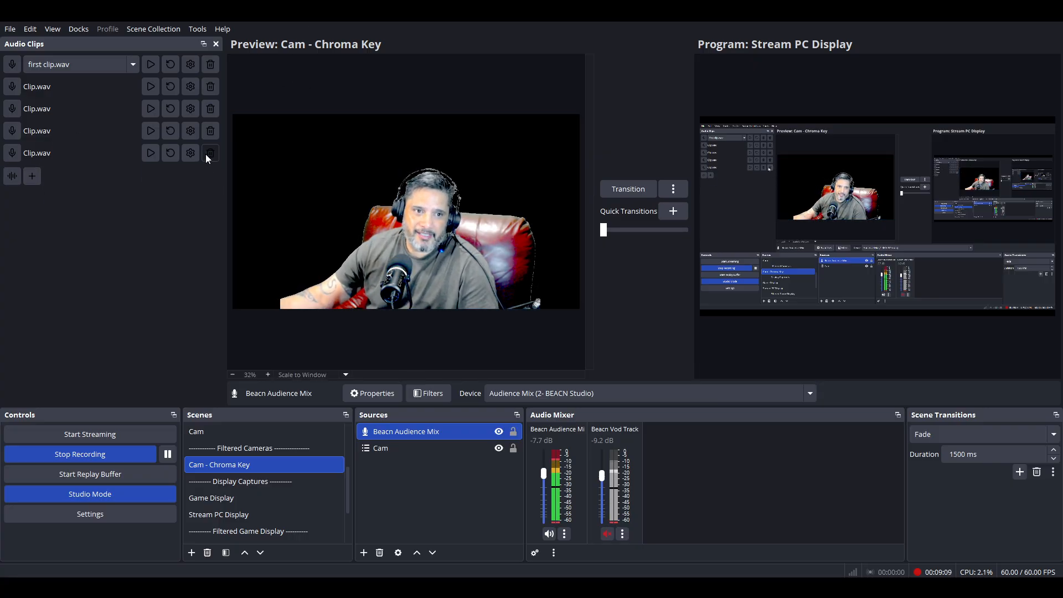
click(206, 154)
click(208, 131)
click(211, 108)
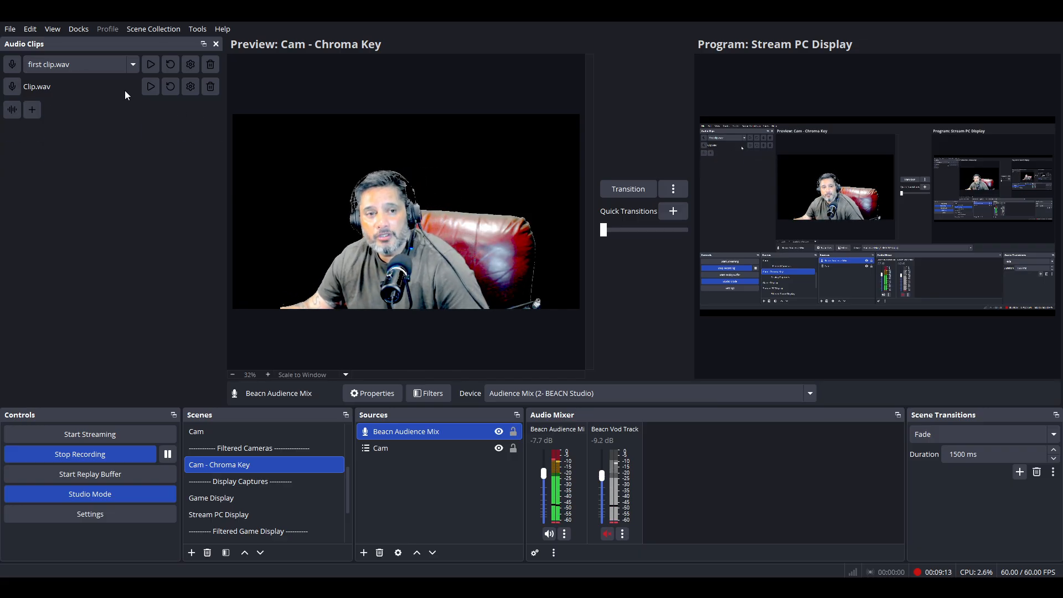
Step: Change the second entry's recording folder to OBS Recordings under Stream on the D: drive, and save the settings
click(190, 87)
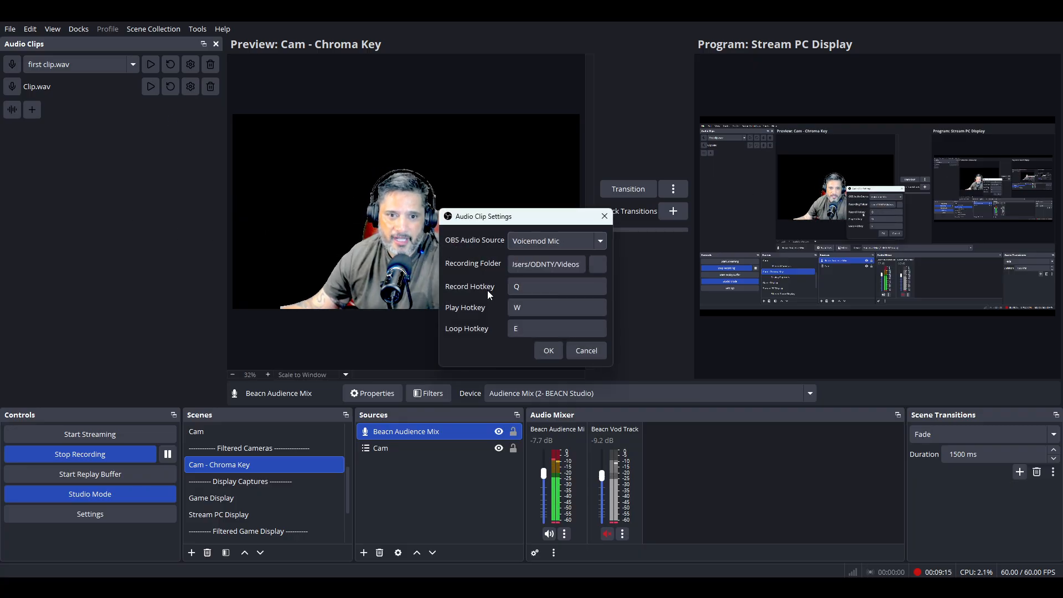
click(598, 265)
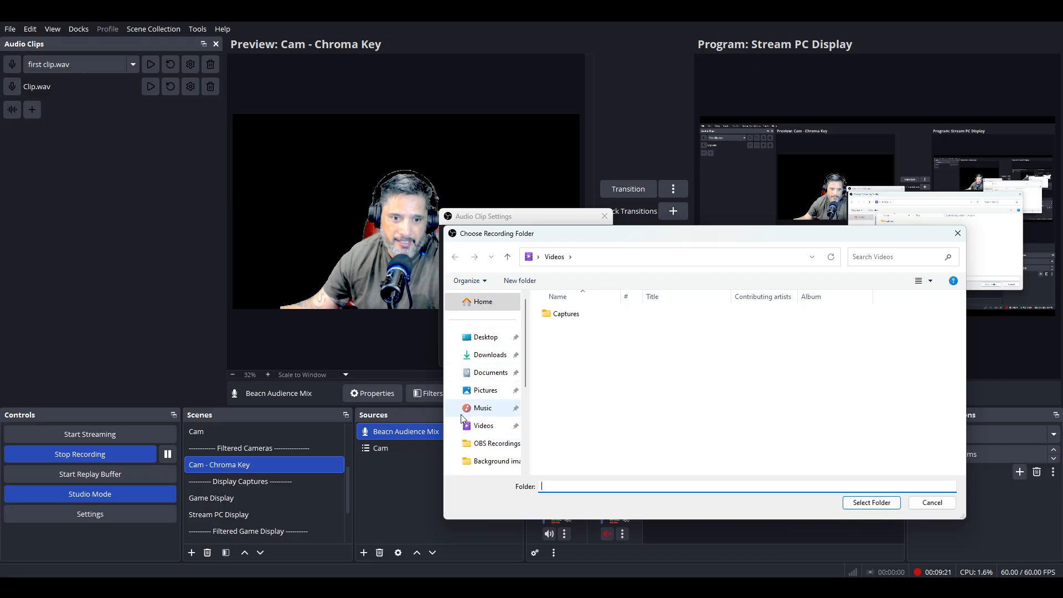
click(495, 445)
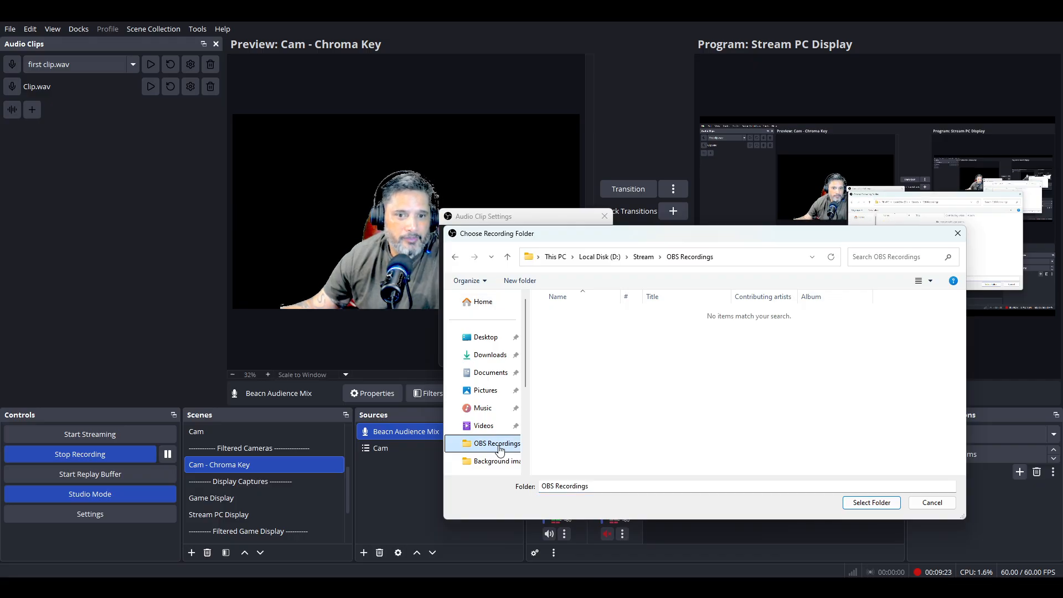
click(871, 502)
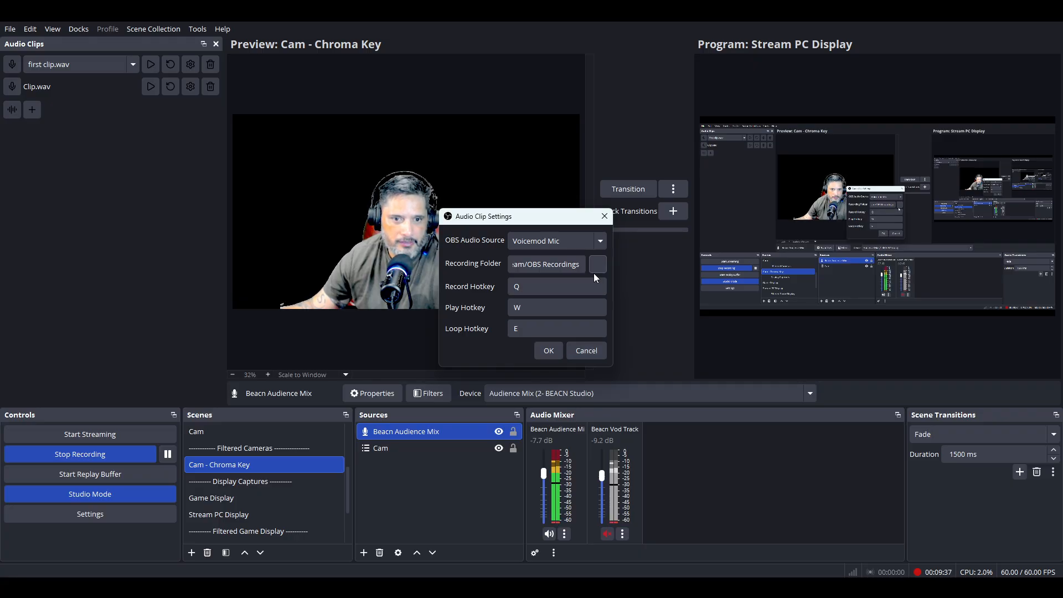
click(548, 350)
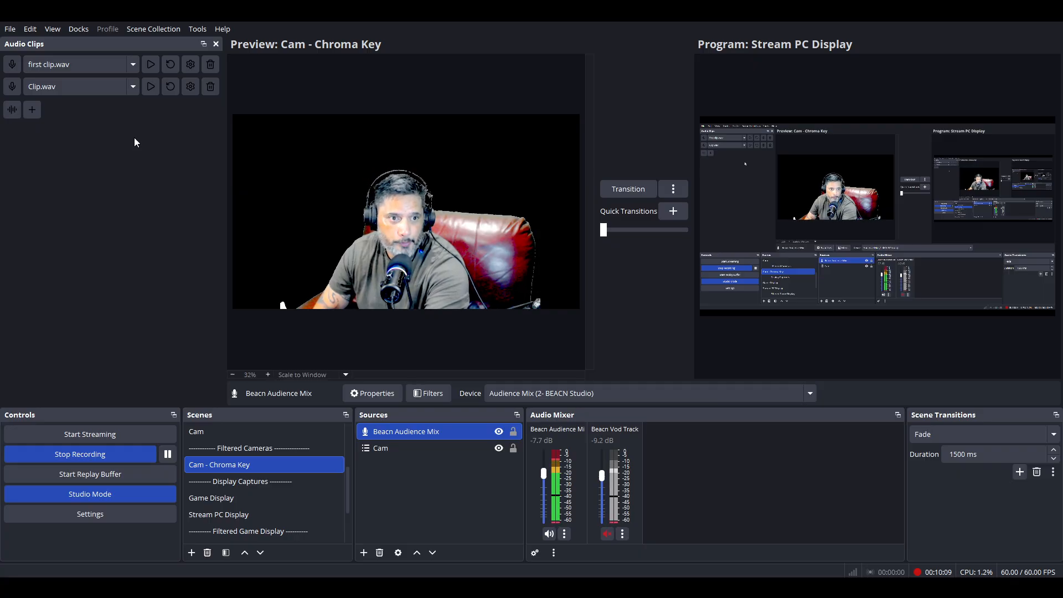
Step: Test looping the second entry's Clip.wav together with first clip.wav using their hotkeys, and turn both loops off
key(F2)
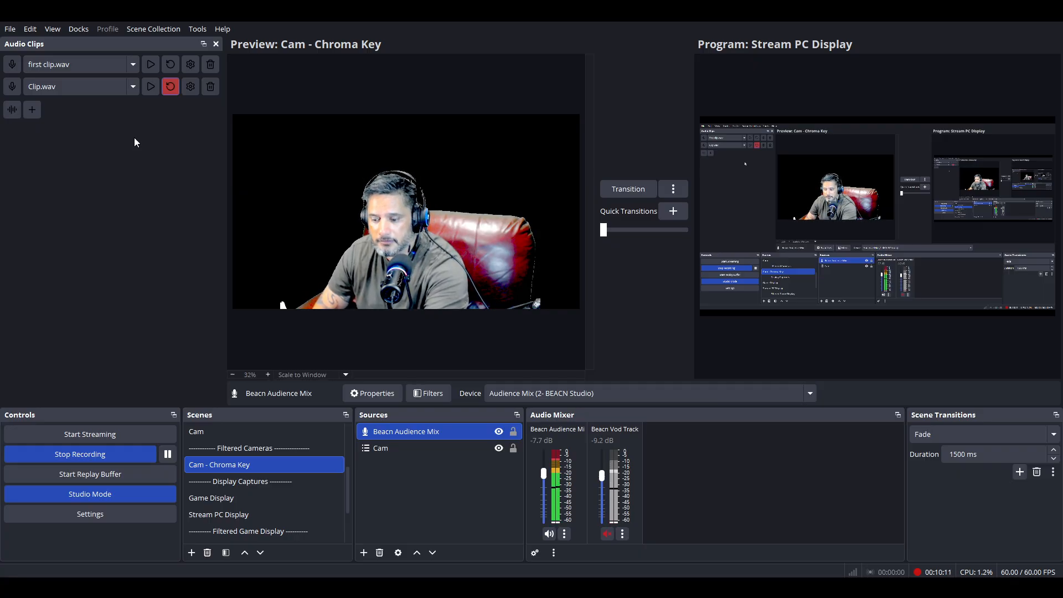
key(F1)
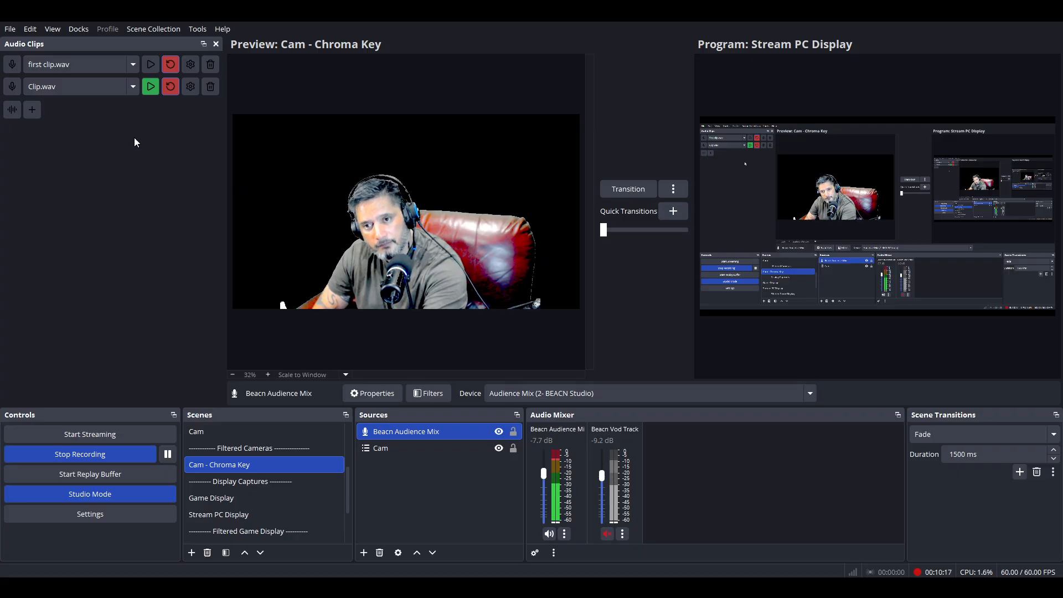
key(F1)
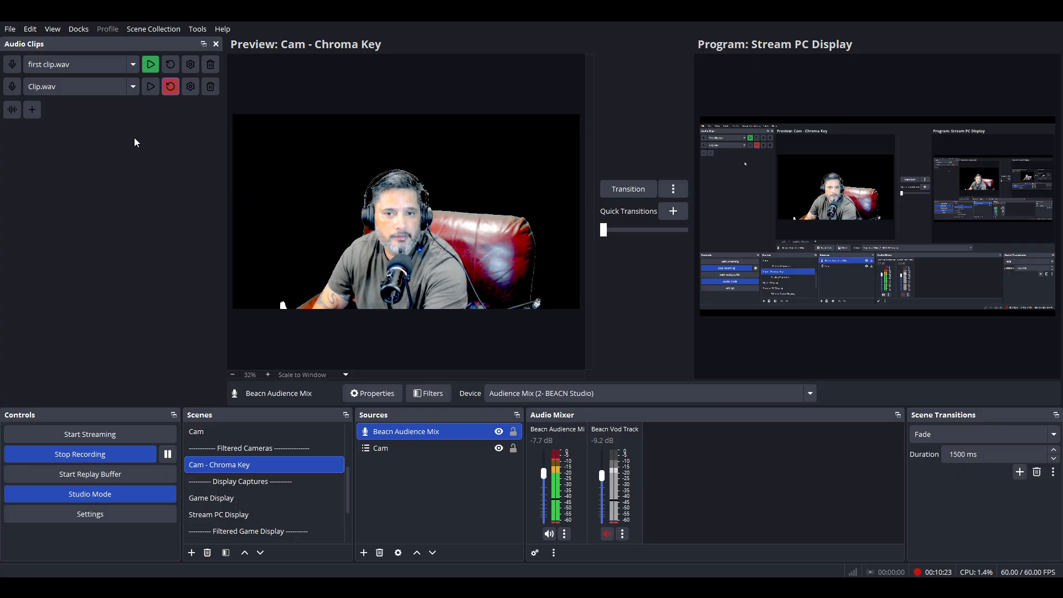
key(F2)
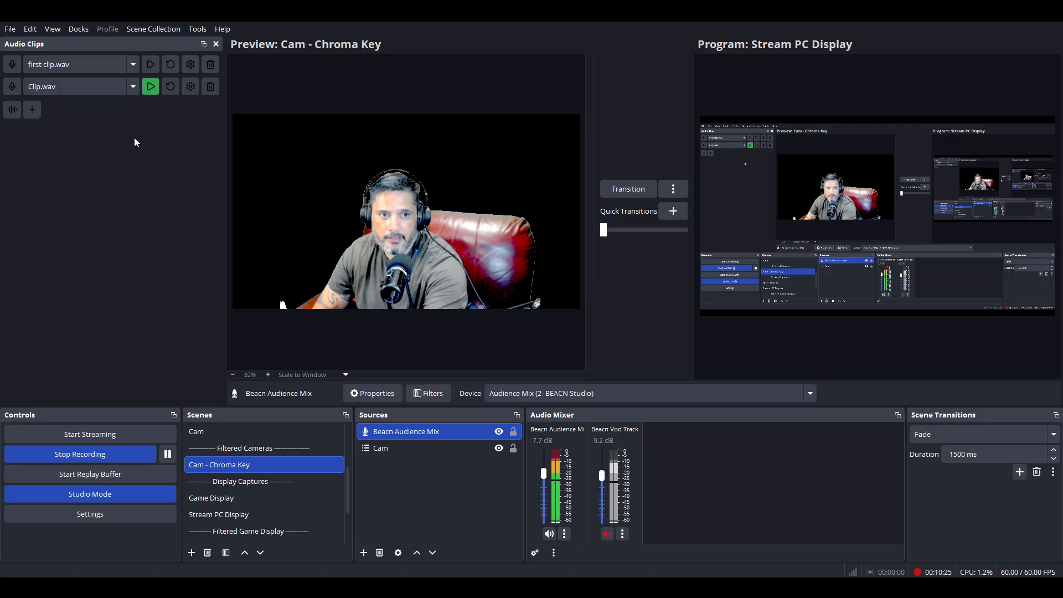